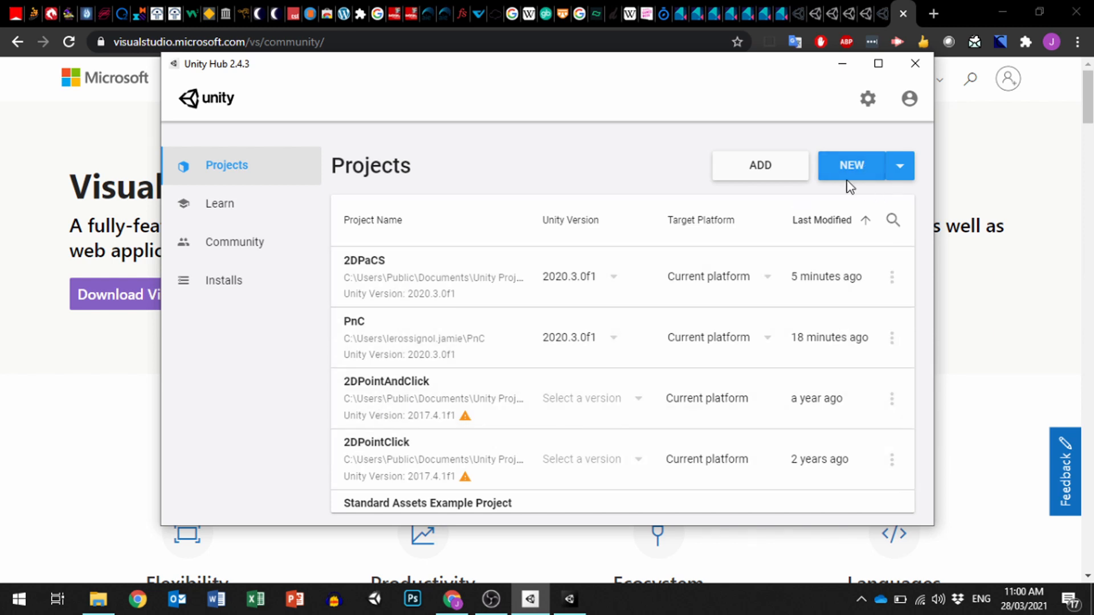
Set up a new Unity project using the 2D template and name it PnC2
{"action": "left_click", "coordinate": [223, 281]}
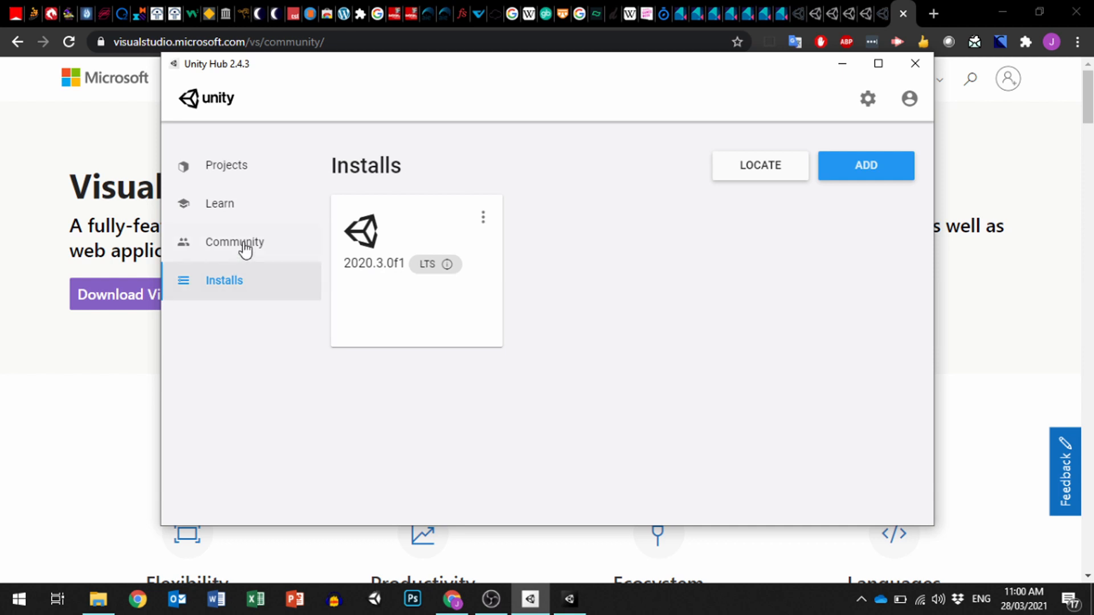
{"action": "left_click", "coordinate": [207, 176]}
{"action": "left_click", "coordinate": [859, 172]}
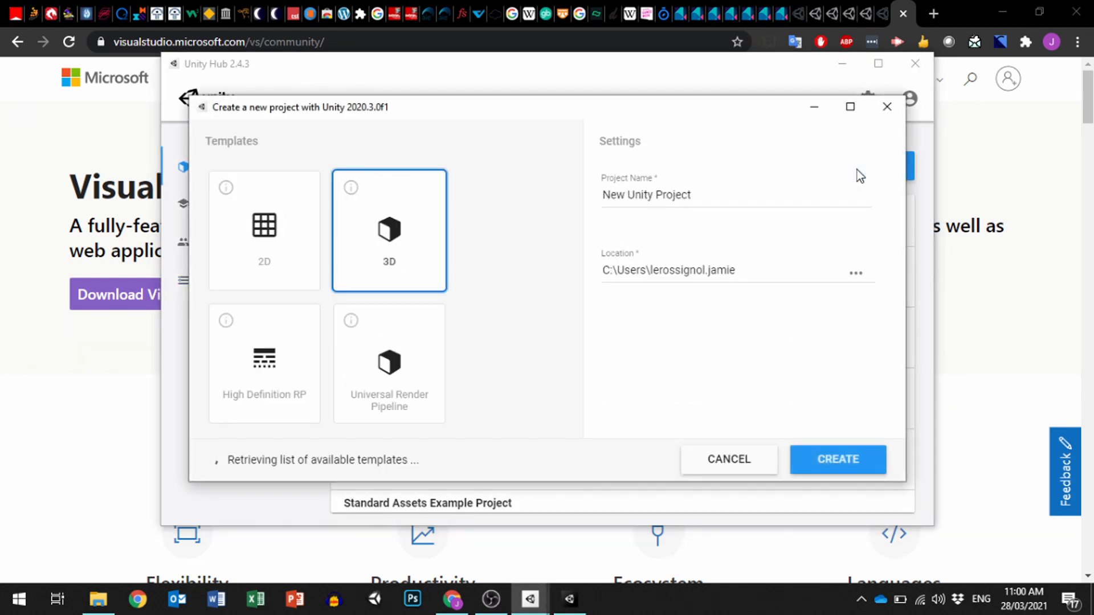
{"action": "left_click", "coordinate": [281, 208]}
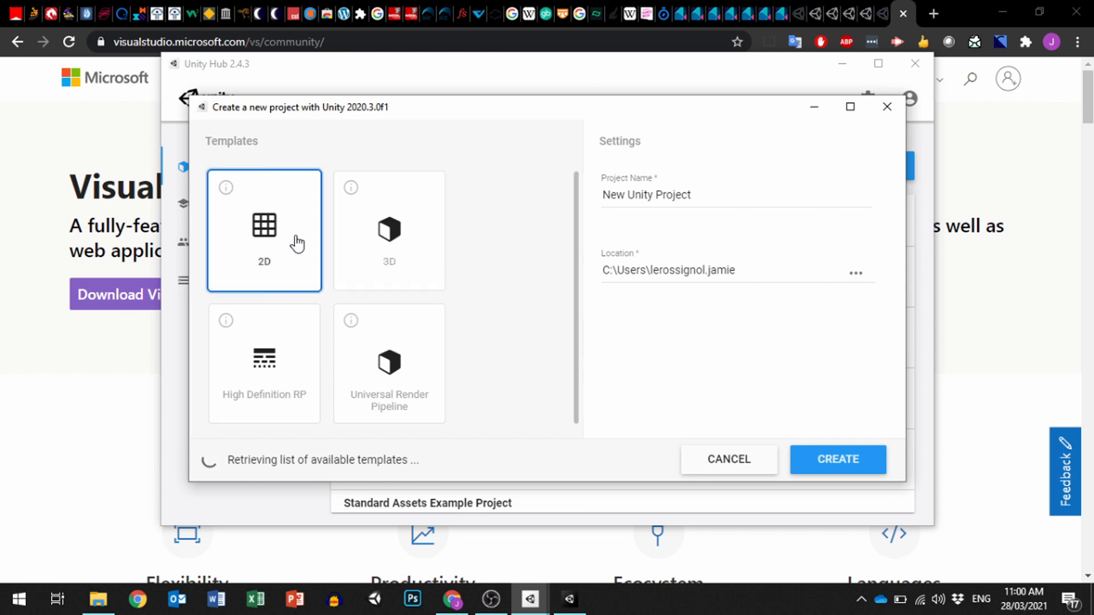
{"action": "left_click_drag", "start_coordinate": [708, 196], "coordinate": [576, 222]}
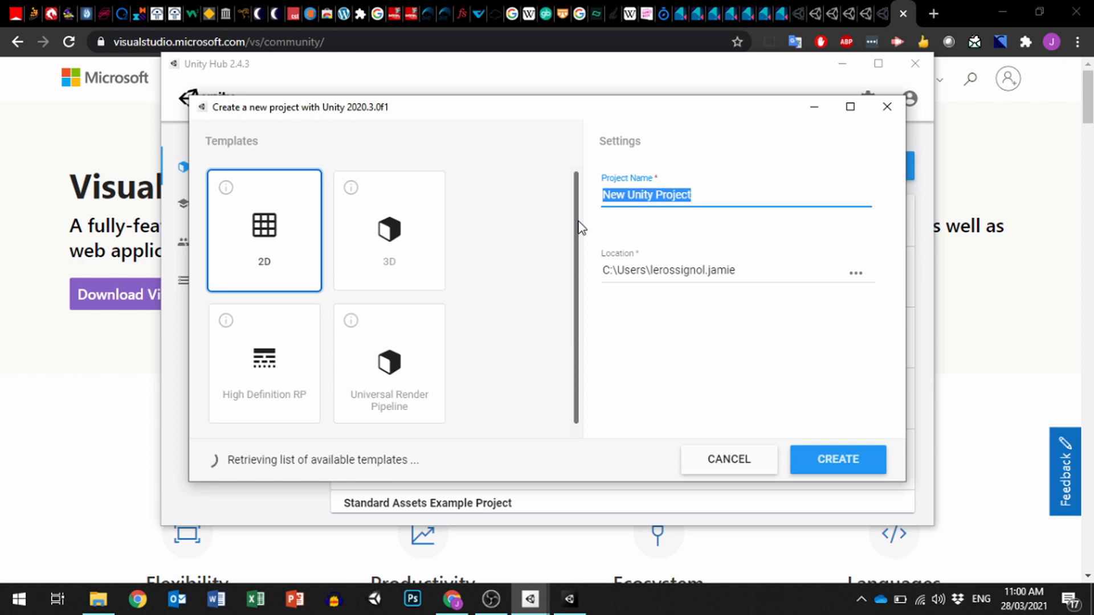
{"action": "type", "text": "PnC"}
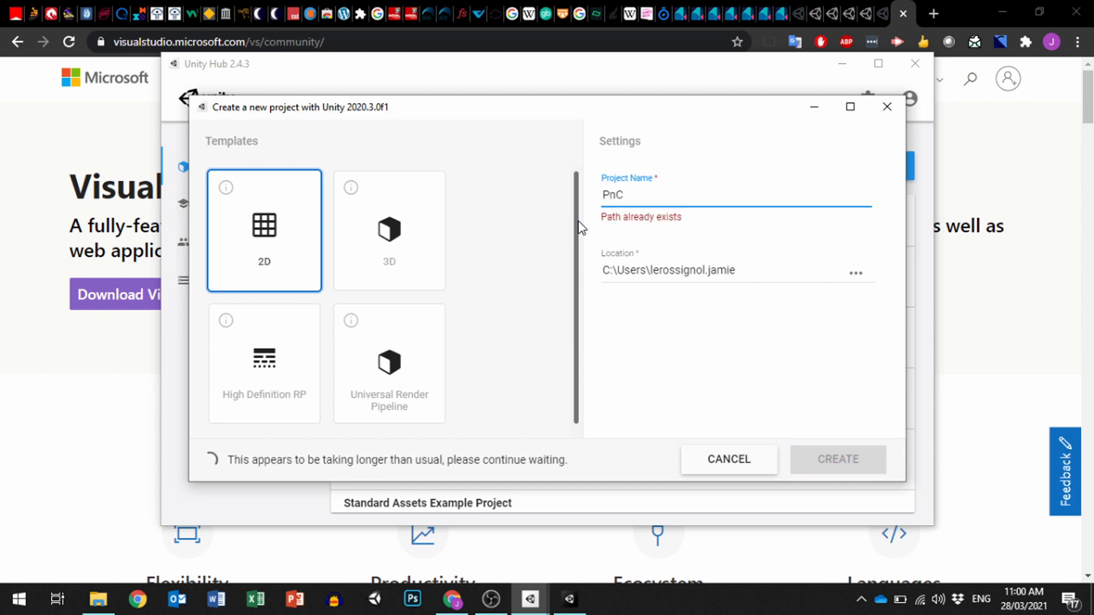
{"action": "type", "text": "2"}
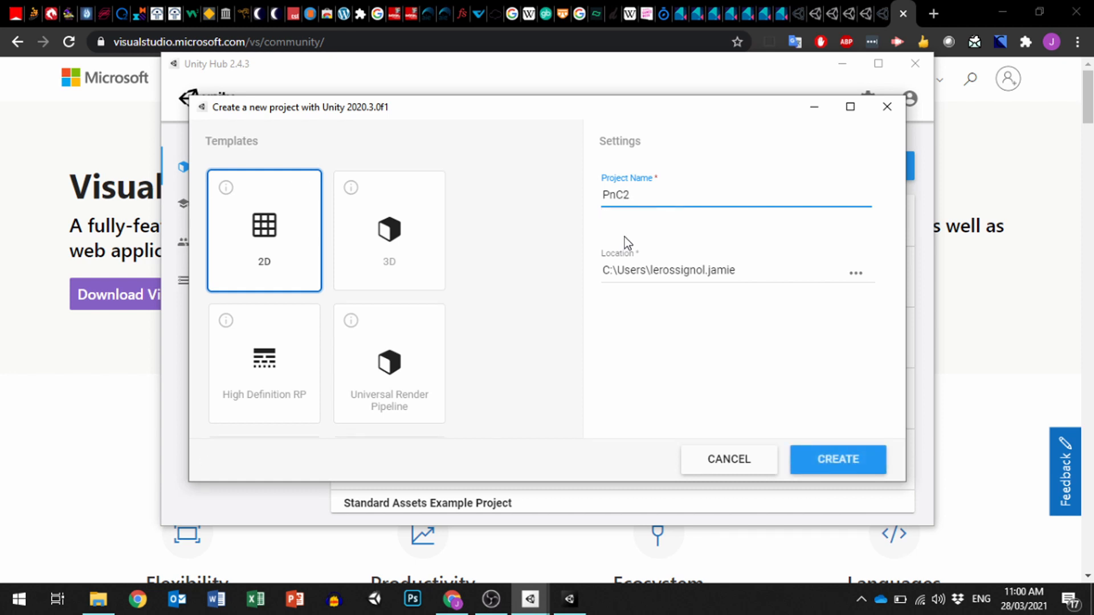
{"action": "left_click", "coordinate": [856, 274]}
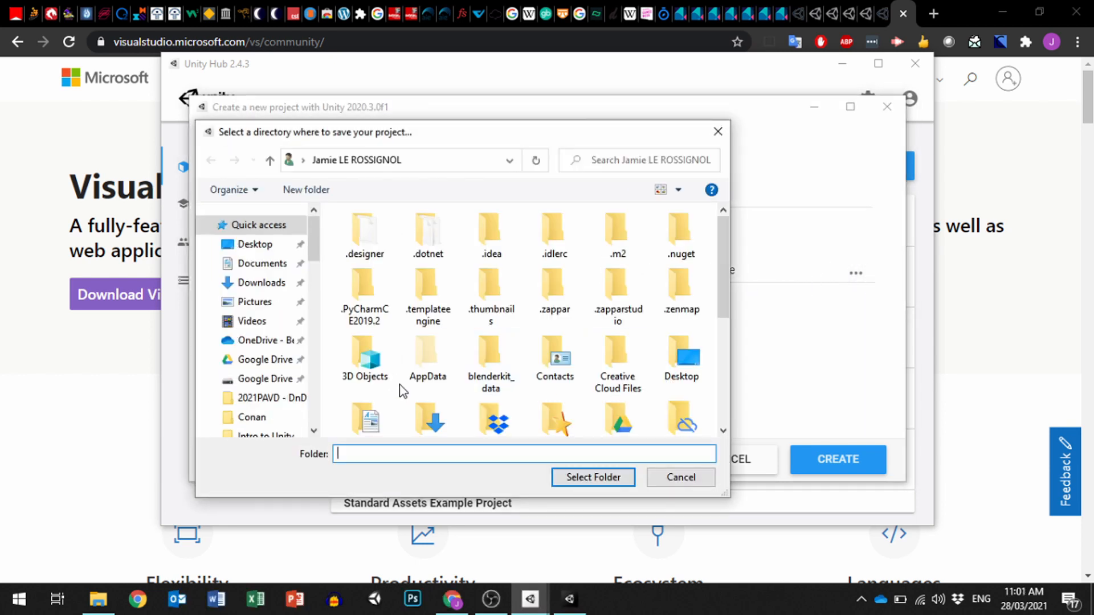
{"action": "scroll", "coordinate": [504, 354], "scroll_direction": "down", "scroll_amount": 2}
{"action": "scroll", "coordinate": [504, 354], "scroll_direction": "up", "scroll_amount": 2}
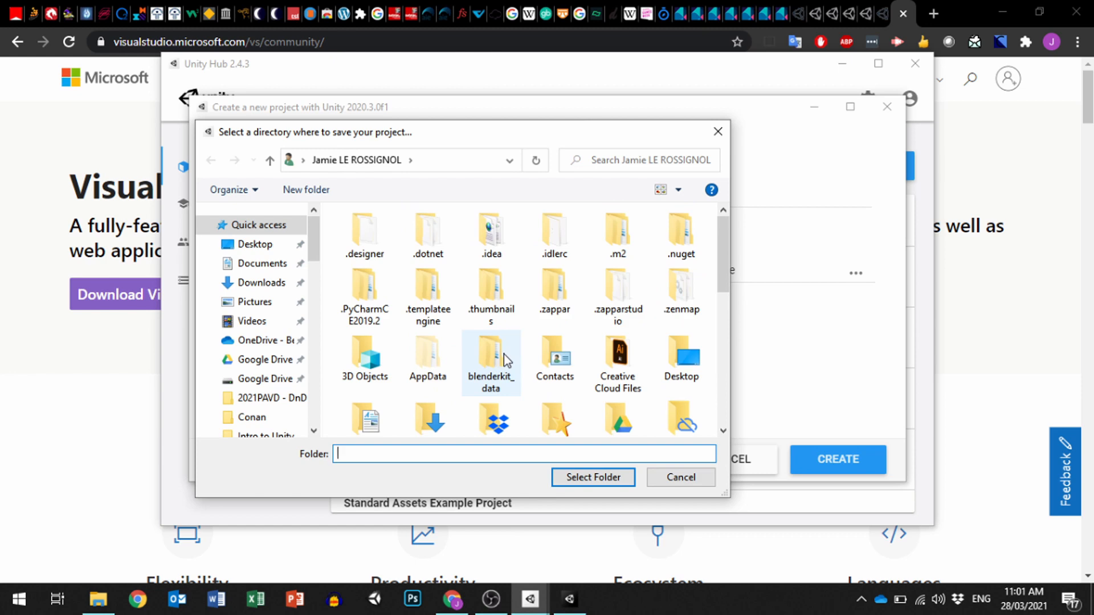
{"action": "scroll", "coordinate": [504, 354], "scroll_direction": "down", "scroll_amount": 2}
{"action": "scroll", "coordinate": [503, 354], "scroll_direction": "down", "scroll_amount": 2}
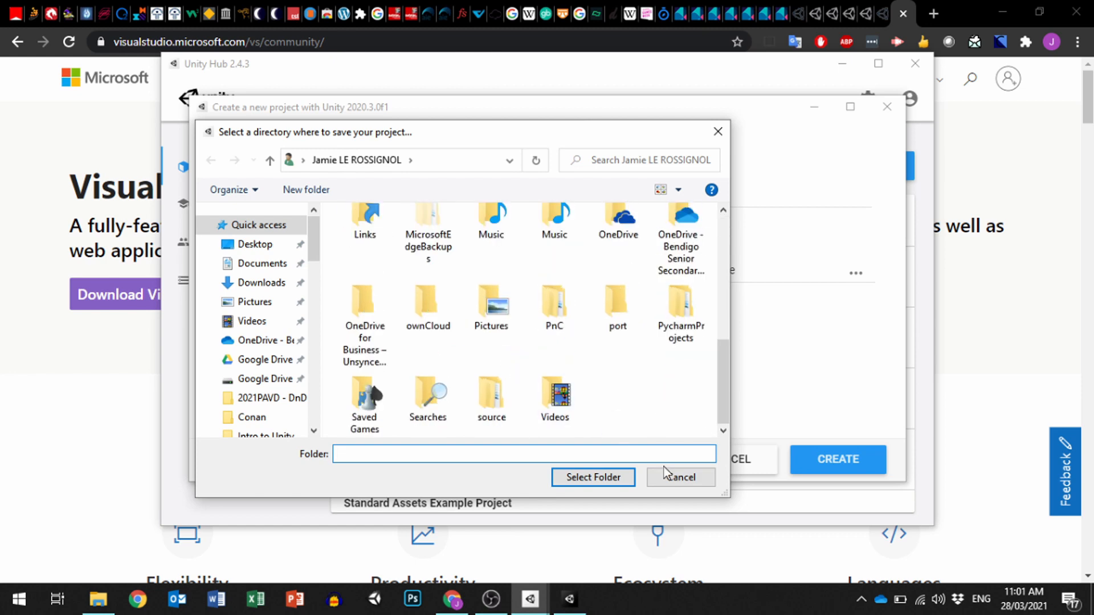
{"action": "left_click", "coordinate": [678, 477]}
Create the PnC2 project and switch its editor layout to 2 by 3
{"action": "left_click", "coordinate": [838, 457]}
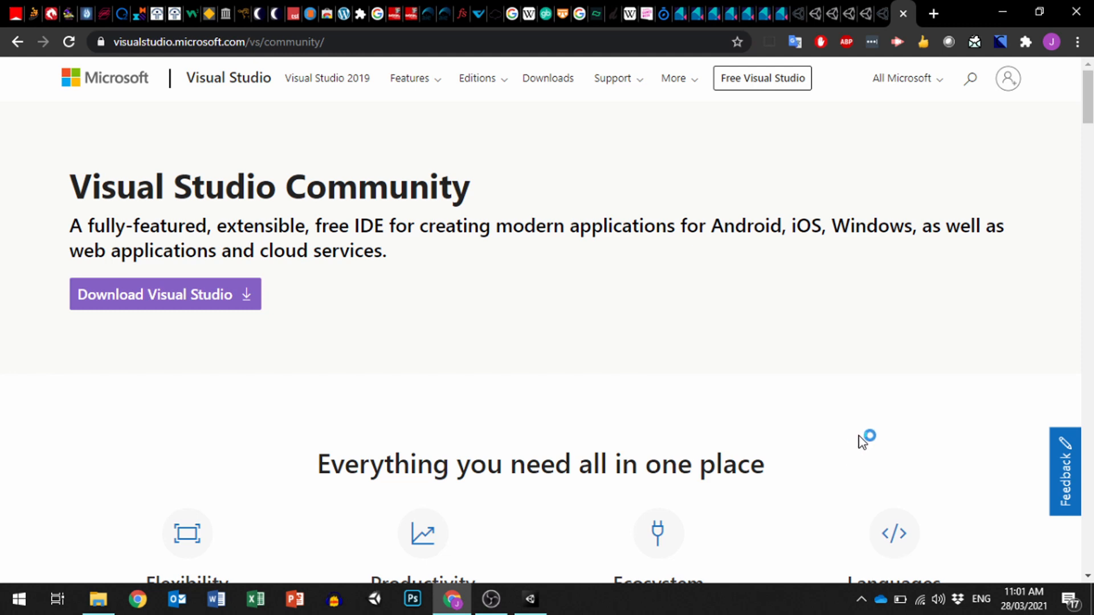
{"action": "mouse_move", "coordinate": [518, 611]}
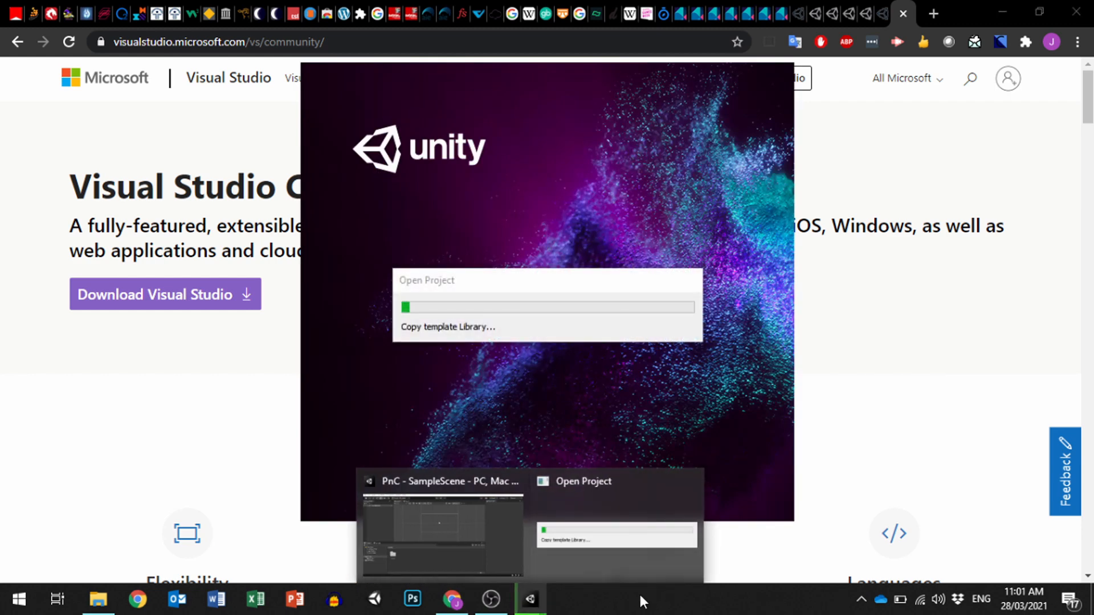
{"action": "left_click", "coordinate": [494, 601]}
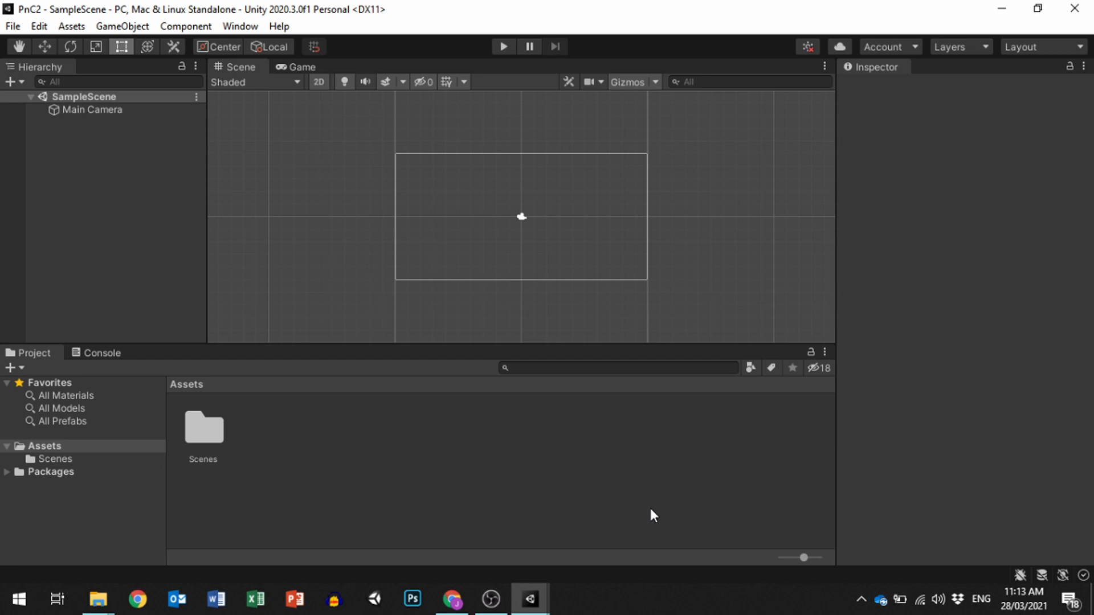
{"action": "left_click", "coordinate": [1049, 46]}
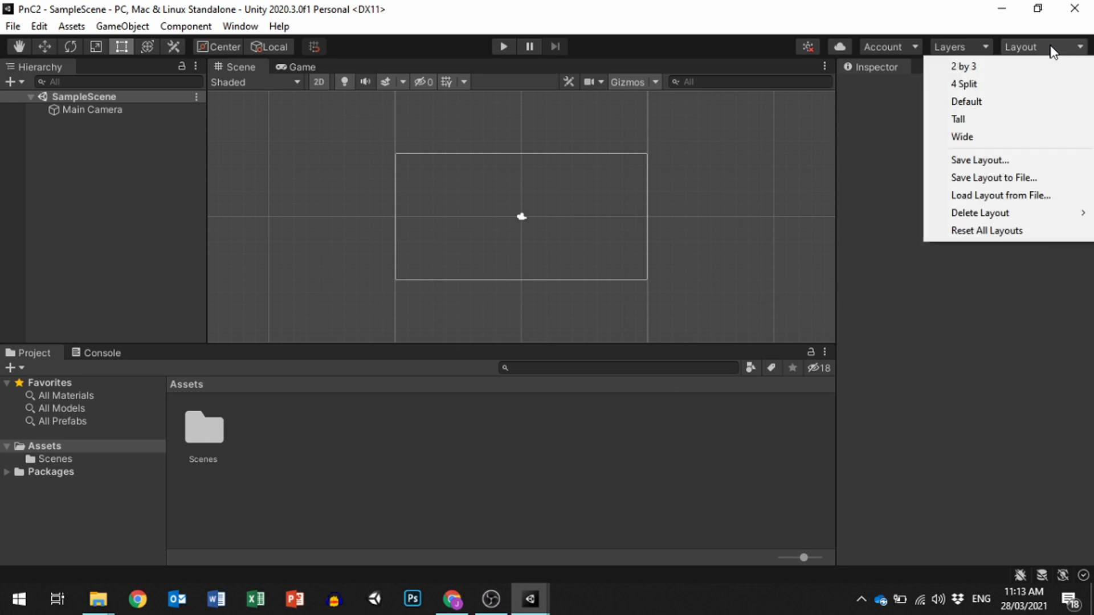
{"action": "left_click", "coordinate": [962, 63]}
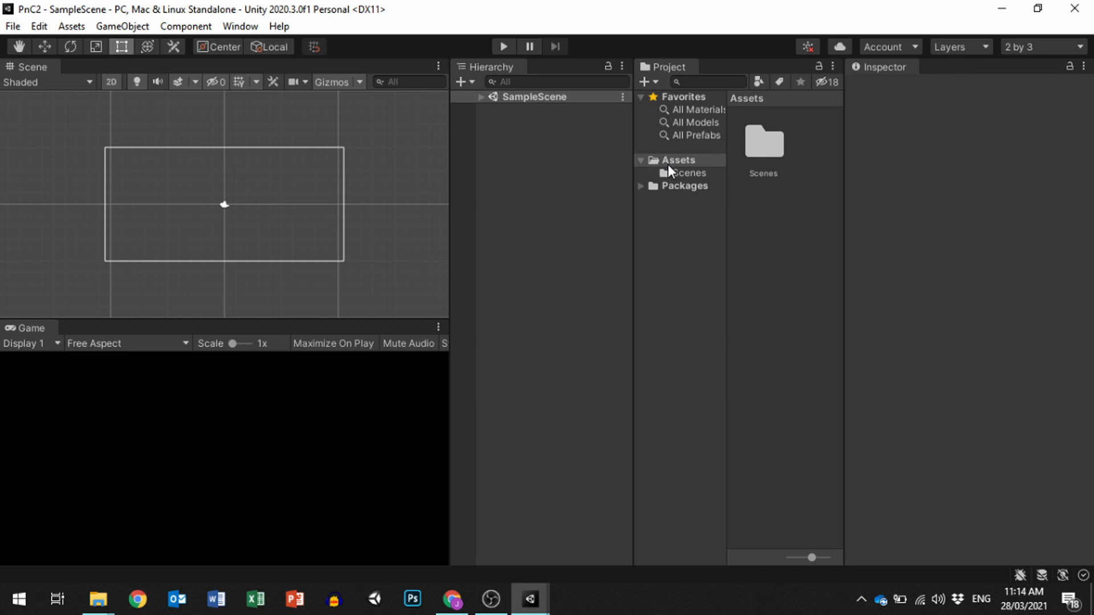
Create a folder named Prefabs inside the project's Assets folder
{"action": "right_click", "coordinate": [683, 160]}
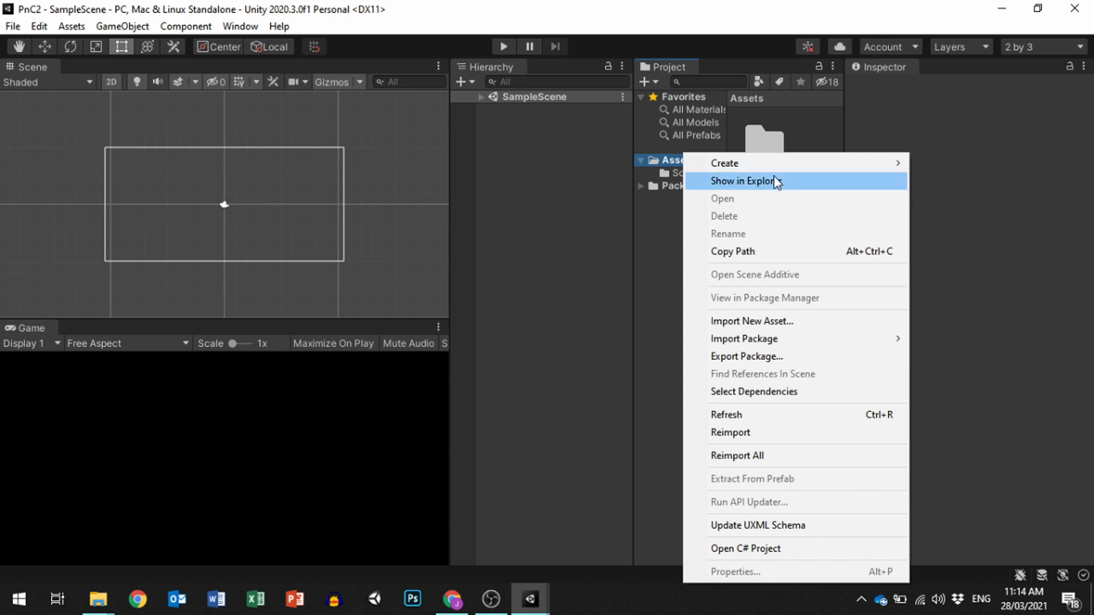
{"action": "mouse_move", "coordinate": [784, 163]}
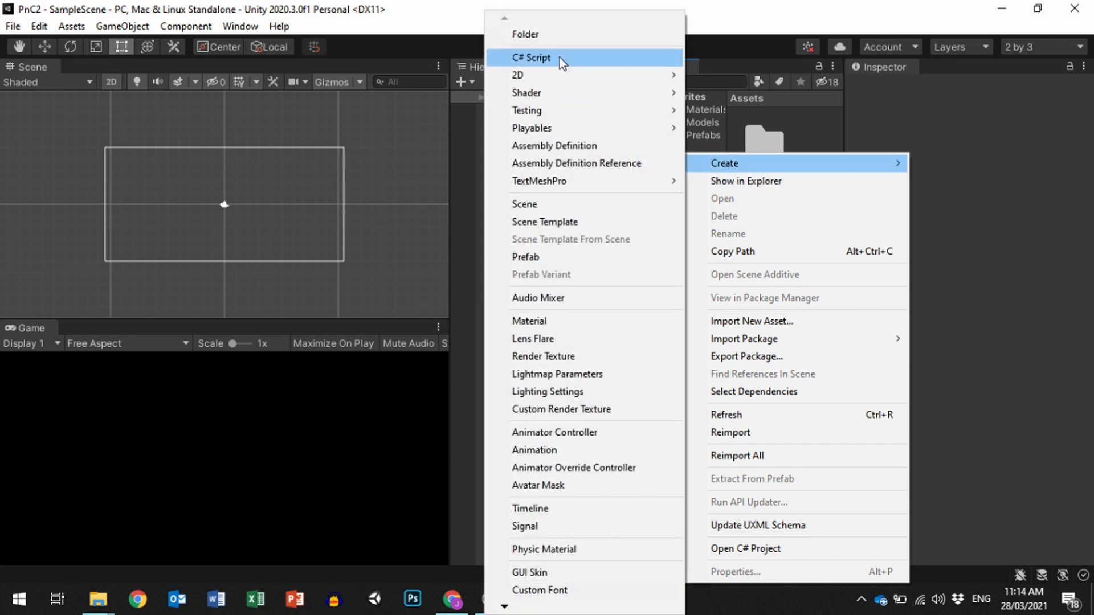
{"action": "left_click", "coordinate": [546, 35]}
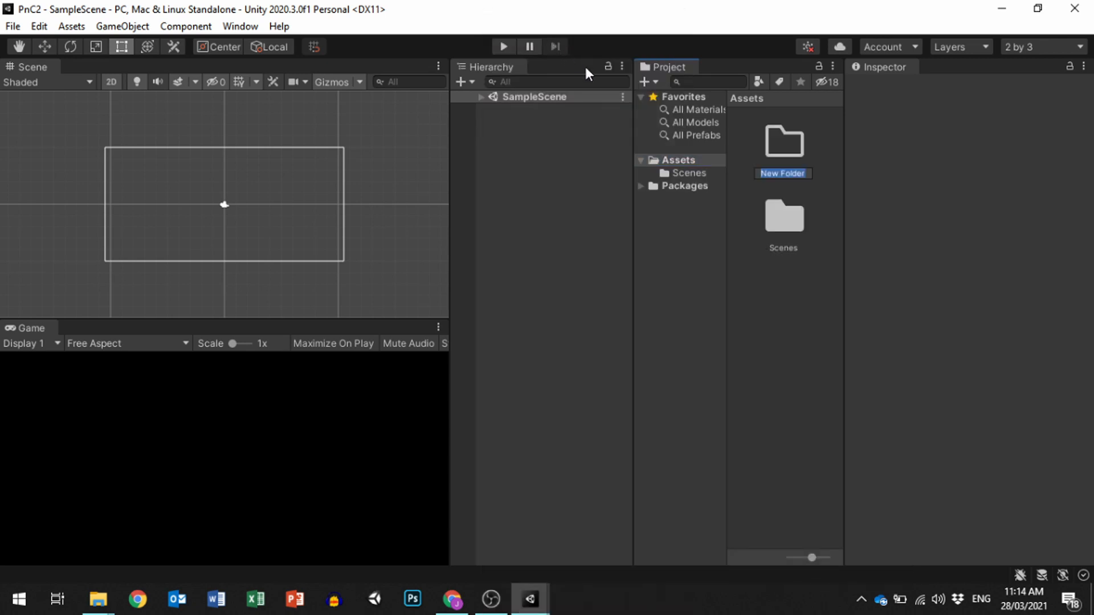
{"action": "type", "text": "Prefabs"}
{"action": "key", "text": "Return"}
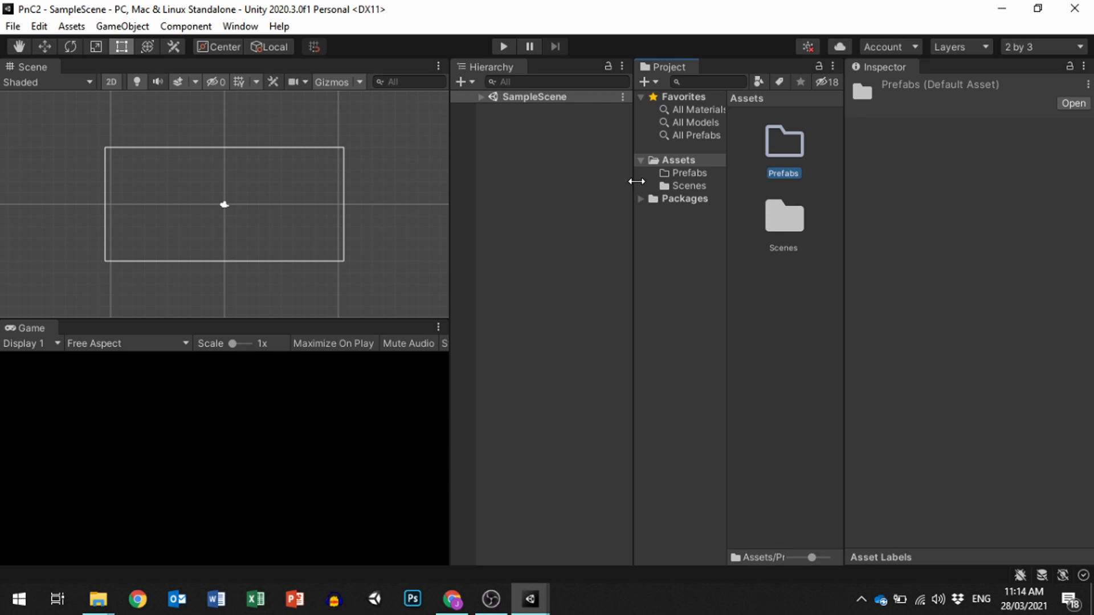
Open SampleScene from the Scenes folder and save it as PnCGame in the Assets folder
{"action": "left_click", "coordinate": [692, 186]}
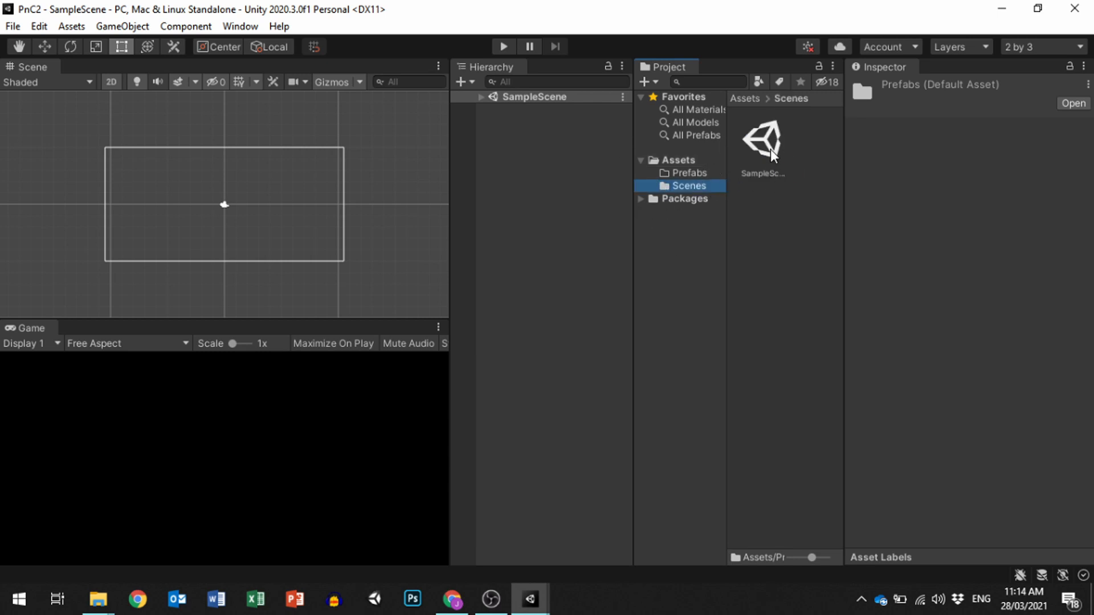
{"action": "double_click", "coordinate": [772, 148]}
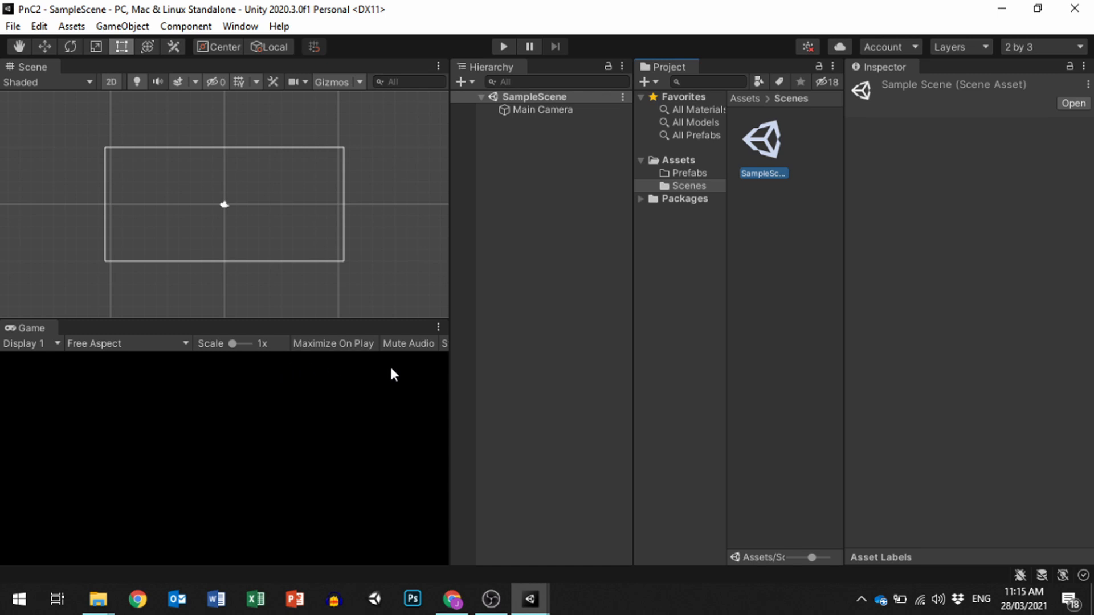
{"action": "left_click", "coordinate": [13, 26]}
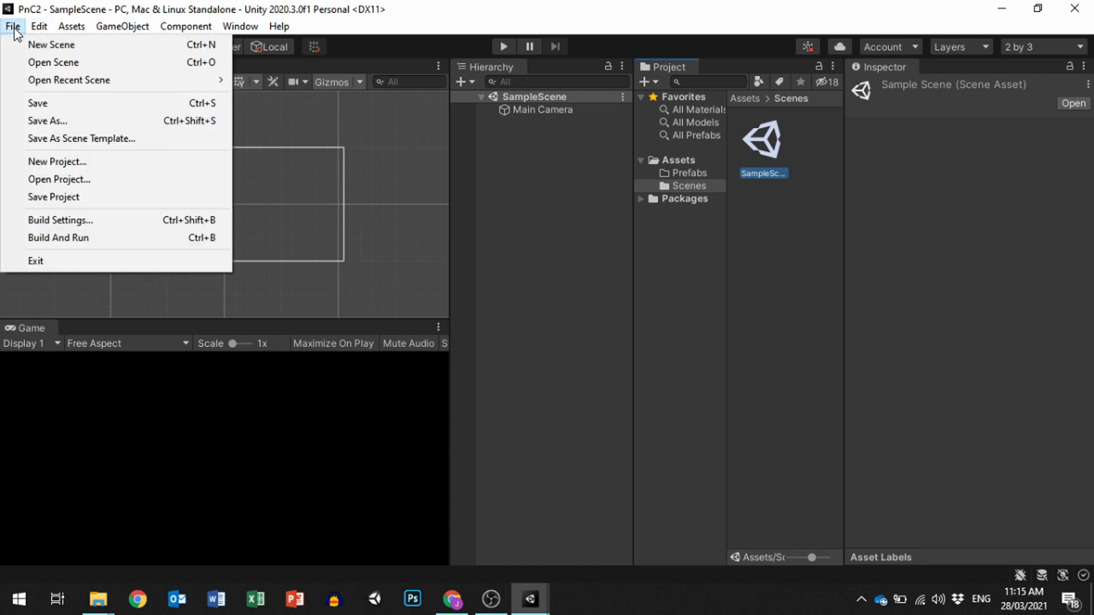
{"action": "left_click", "coordinate": [36, 122]}
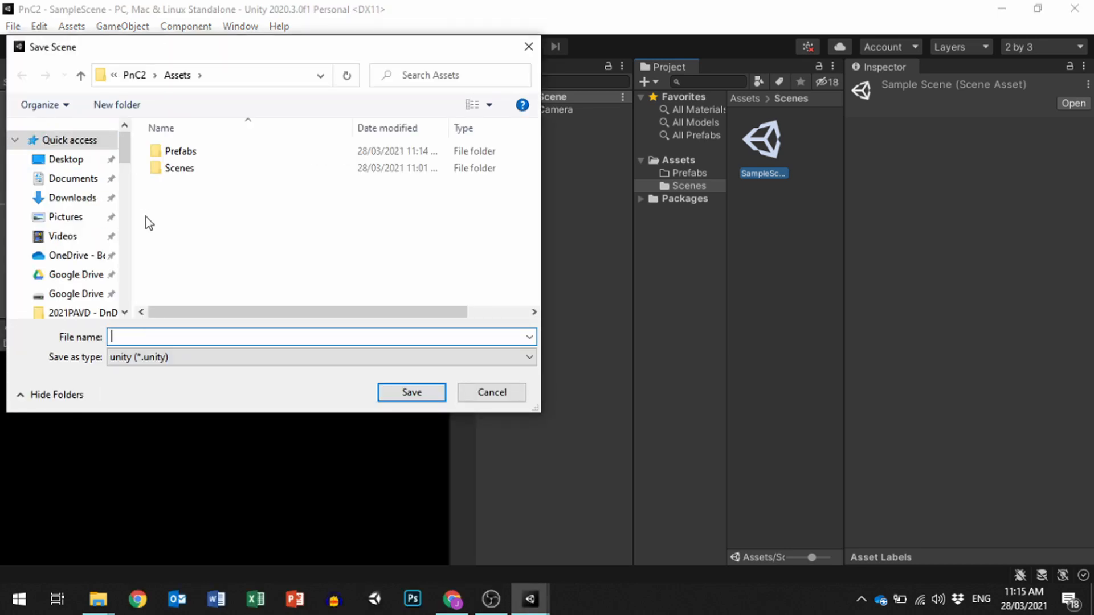
{"action": "type", "text": "P"}
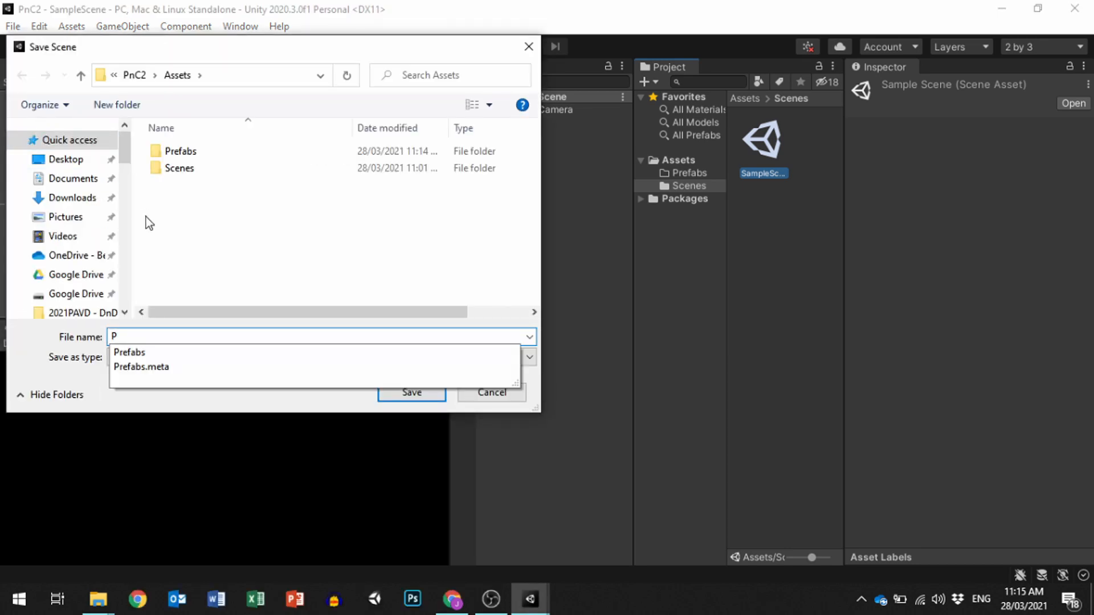
{"action": "type", "text": "nC"}
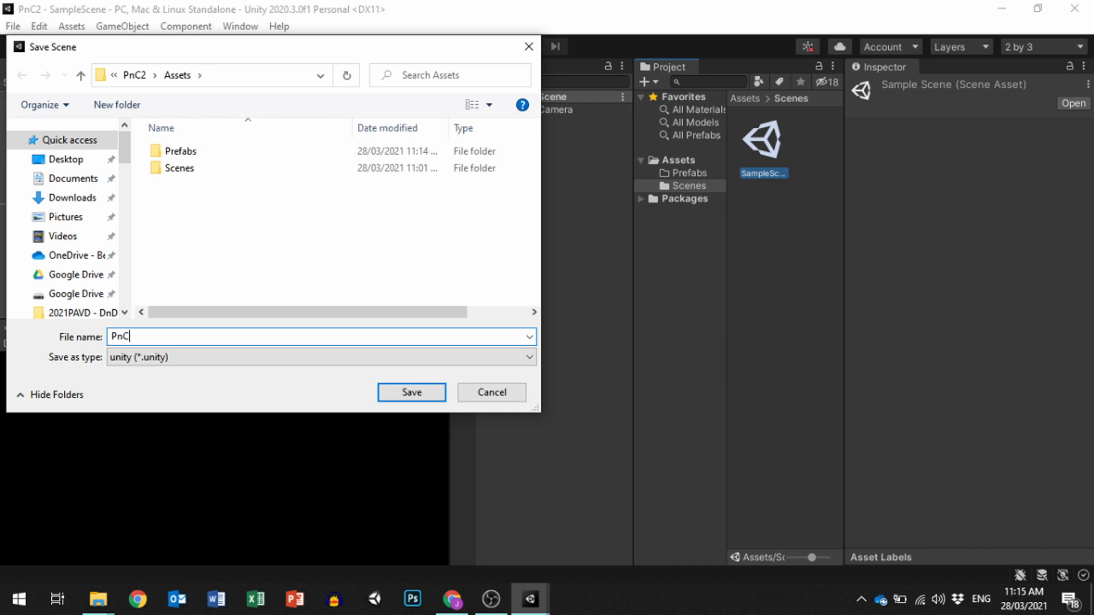
{"action": "type", "text": "Game"}
{"action": "left_click", "coordinate": [412, 395]}
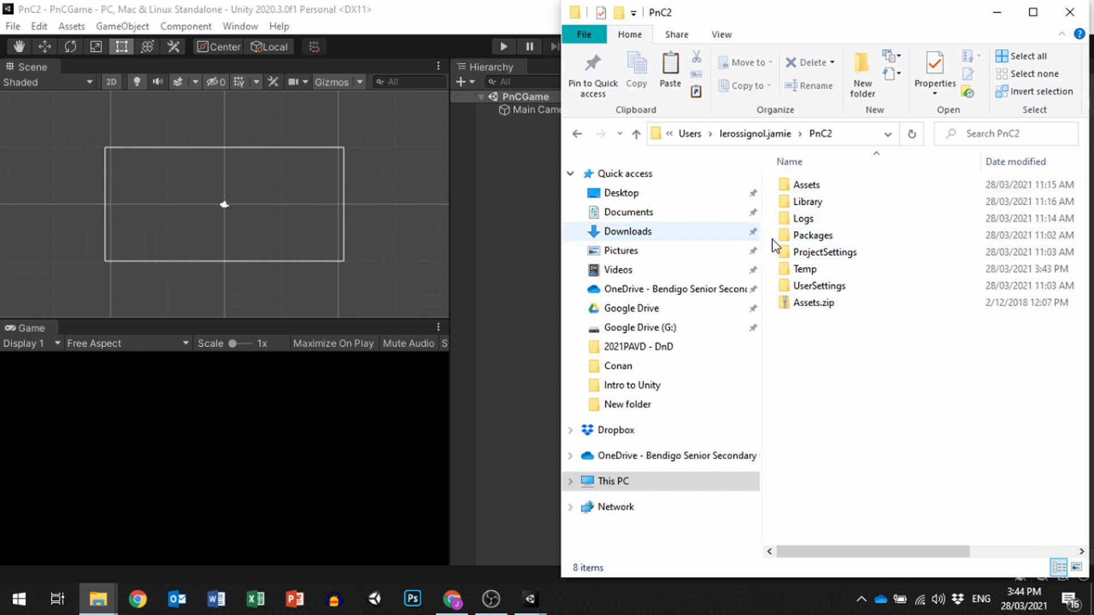
In File Explorer, inspect Assets.zip, extract it into the PnC2 project's Assets folder with 7-Zip, and return to Unity
{"action": "left_click", "coordinate": [796, 307]}
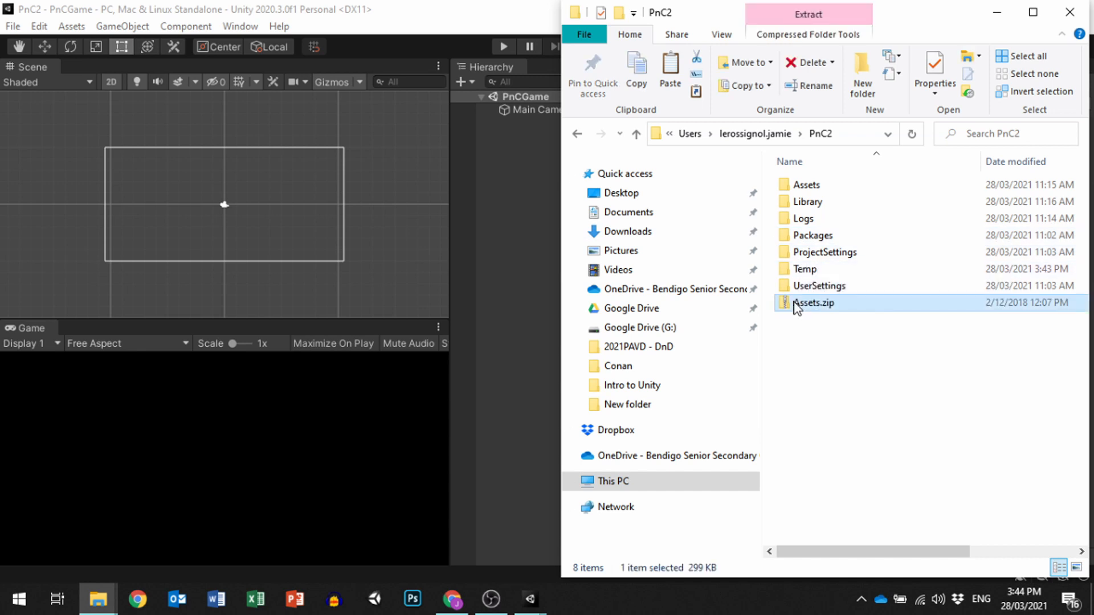
{"action": "double_click", "coordinate": [796, 307]}
{"action": "left_click", "coordinate": [799, 186]}
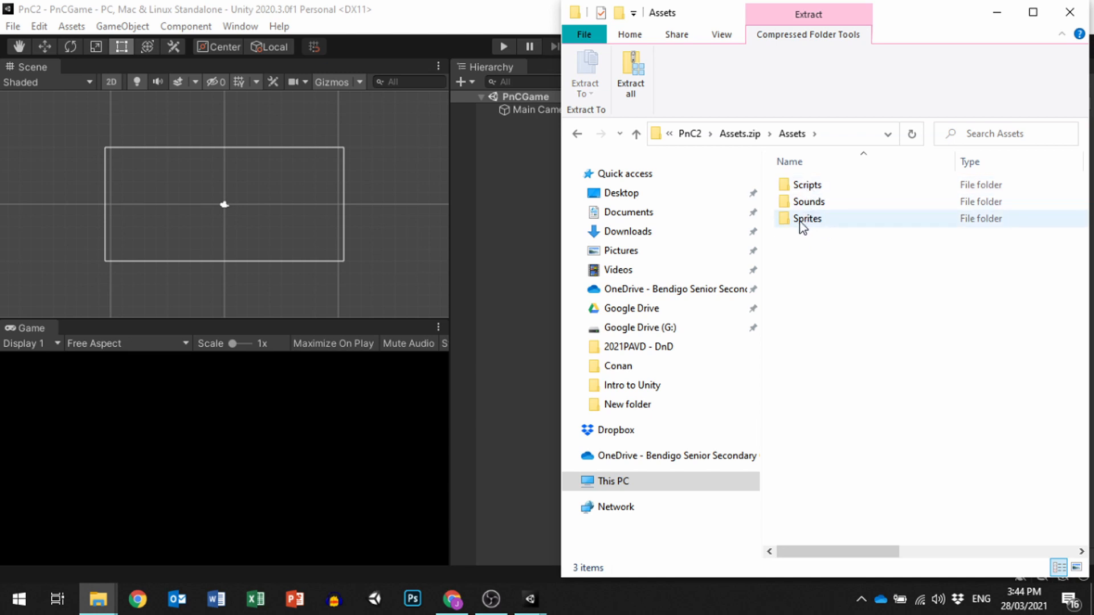
{"action": "left_click", "coordinate": [692, 134]}
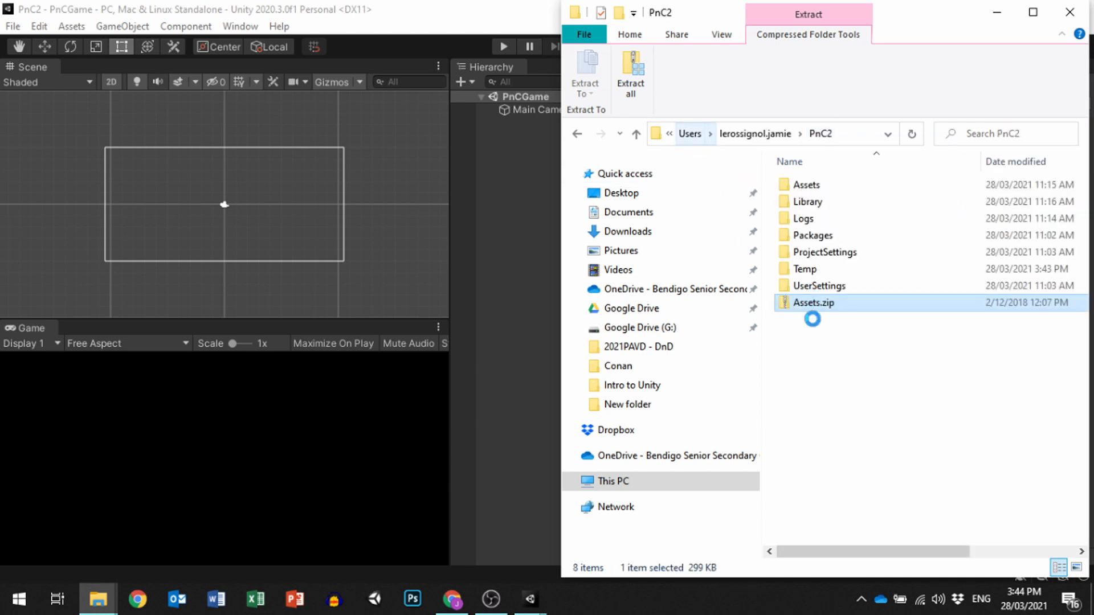
{"action": "right_click", "coordinate": [802, 310]}
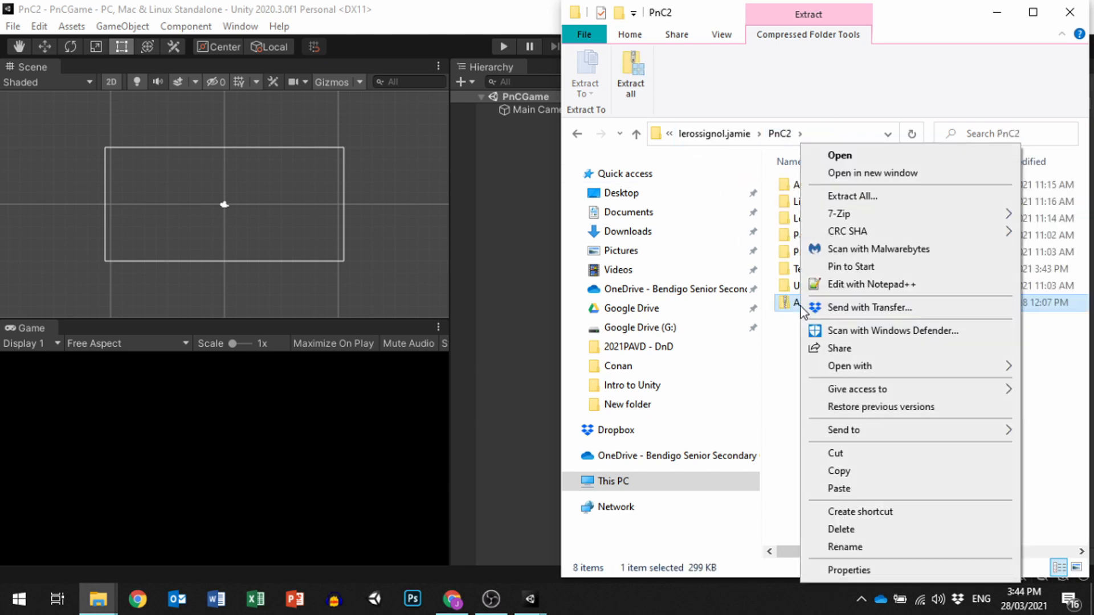
{"action": "mouse_move", "coordinate": [853, 218]}
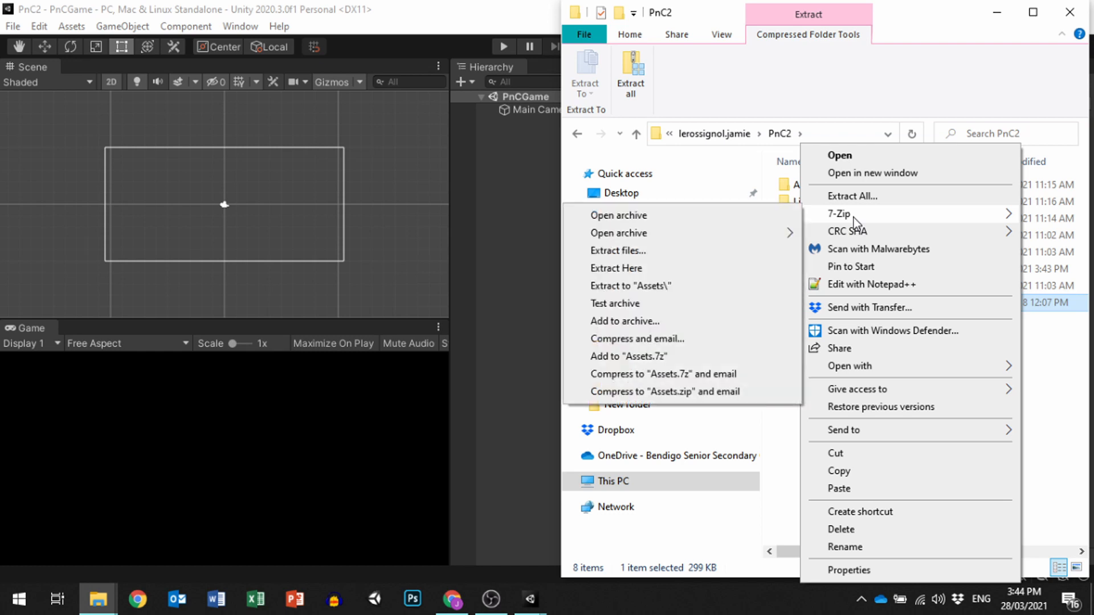
{"action": "left_click", "coordinate": [665, 285]}
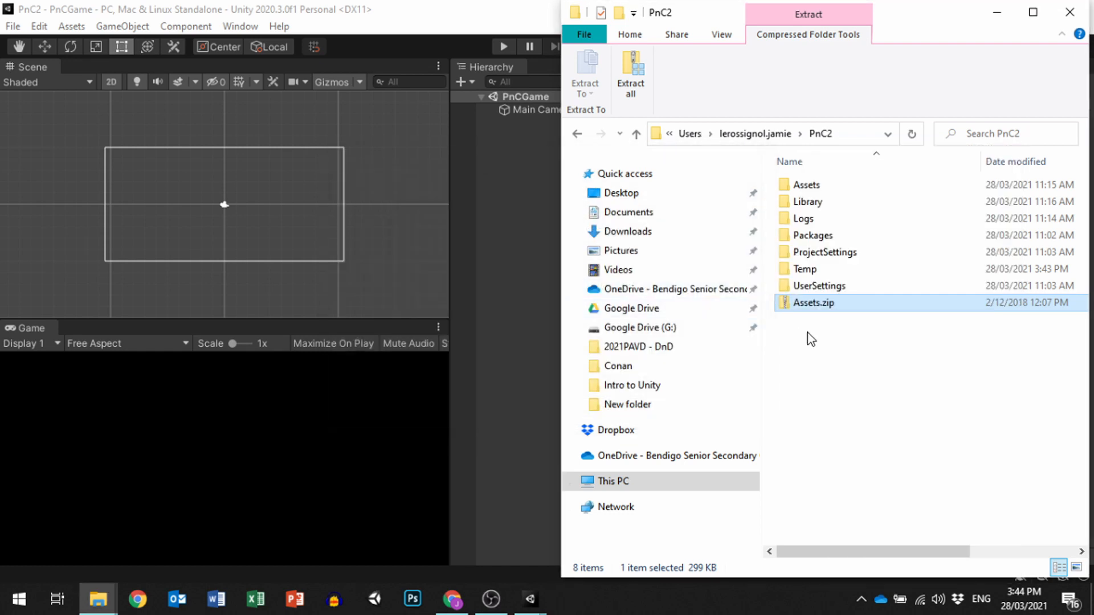
{"action": "double_click", "coordinate": [794, 184]}
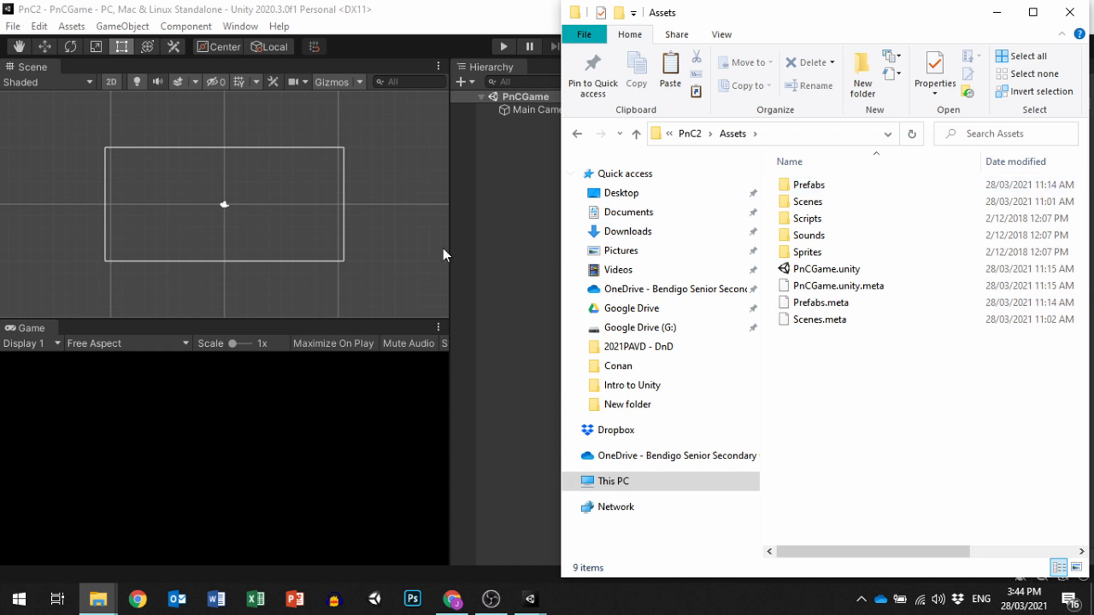
{"action": "left_click", "coordinate": [997, 12]}
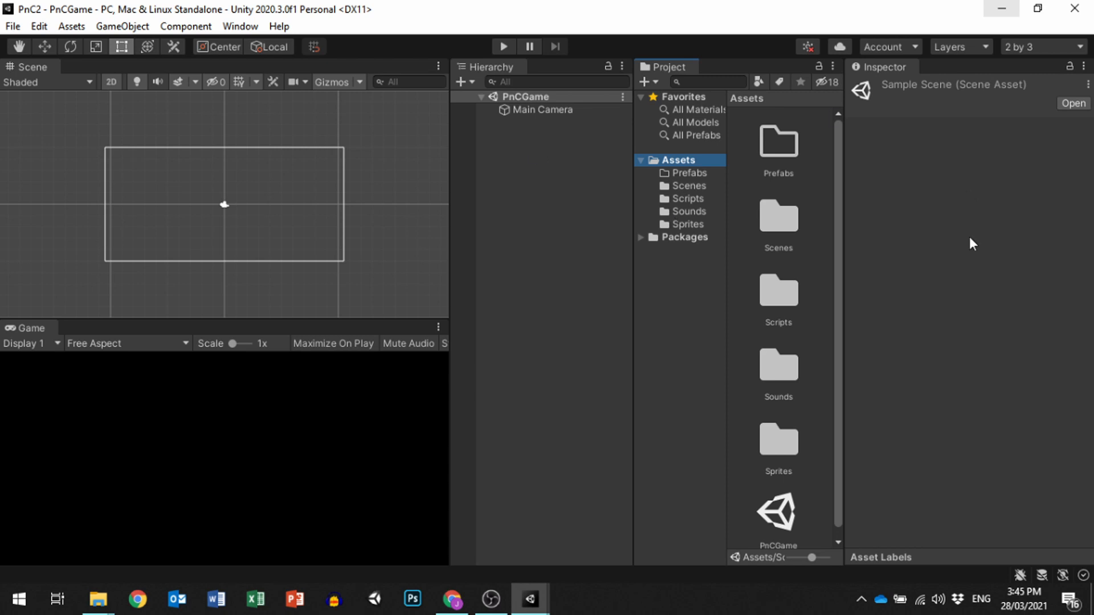
Place the game_background_2 sprite from the Sprites folder in the scene at about X -0.64, Y 0.07
{"action": "left_click", "coordinate": [682, 224]}
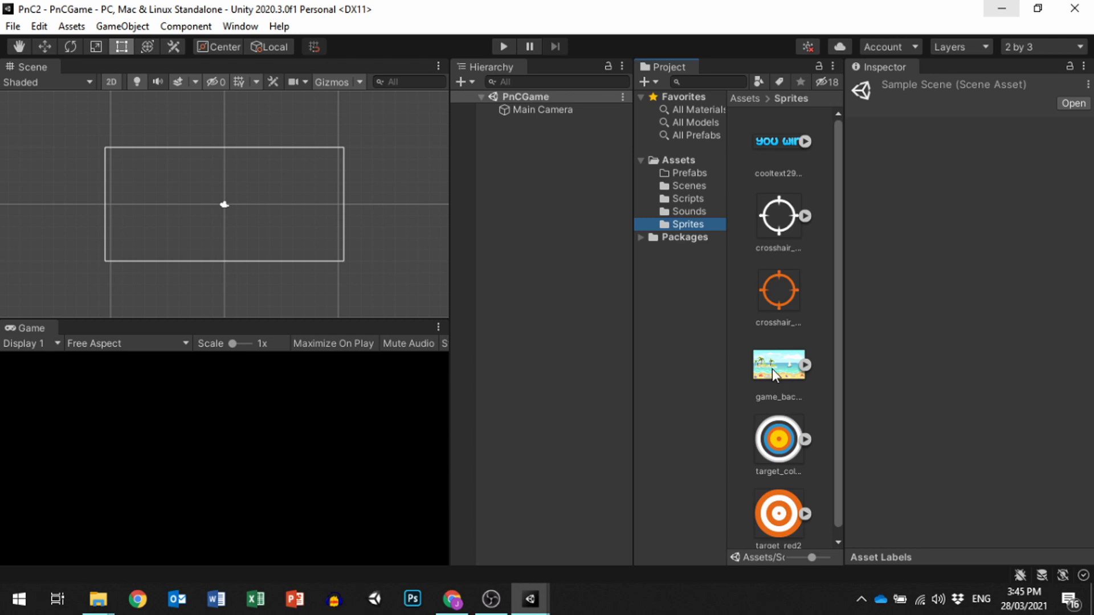
{"action": "left_click_drag", "start_coordinate": [771, 365], "coordinate": [219, 205]}
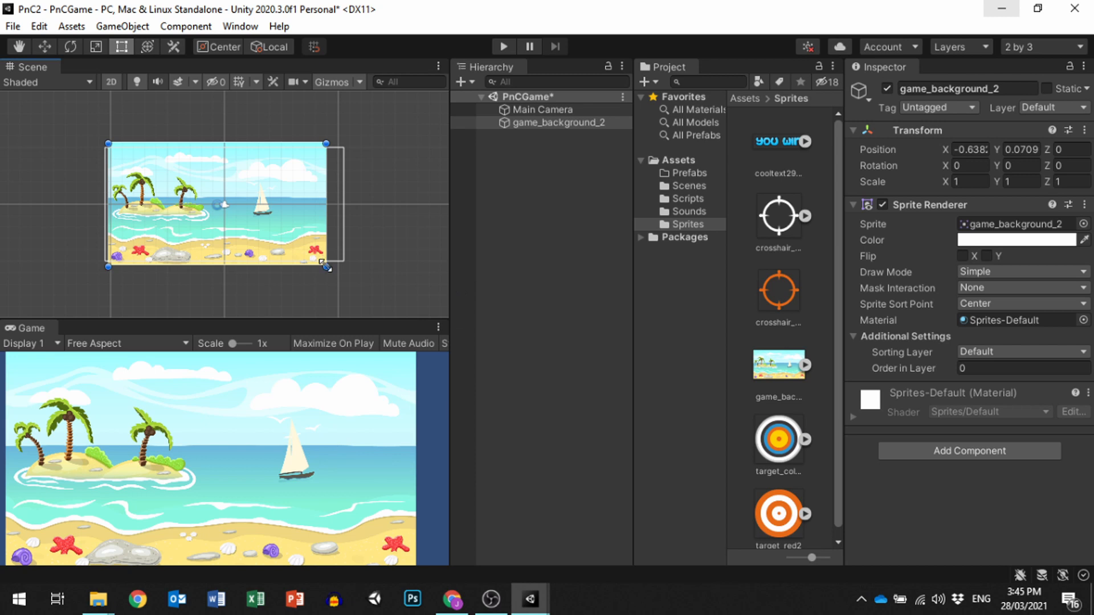
Stretch the background sprite to fill the camera frame at scale about X 1.1, Y 0.96, and rename it background
{"action": "mouse_move", "coordinate": [326, 267]}
{"action": "left_mouse_down"}
{"action": "mouse_move", "coordinate": [354, 262]}
{"action": "mouse_move", "coordinate": [344, 265]}
{"action": "left_mouse_up"}
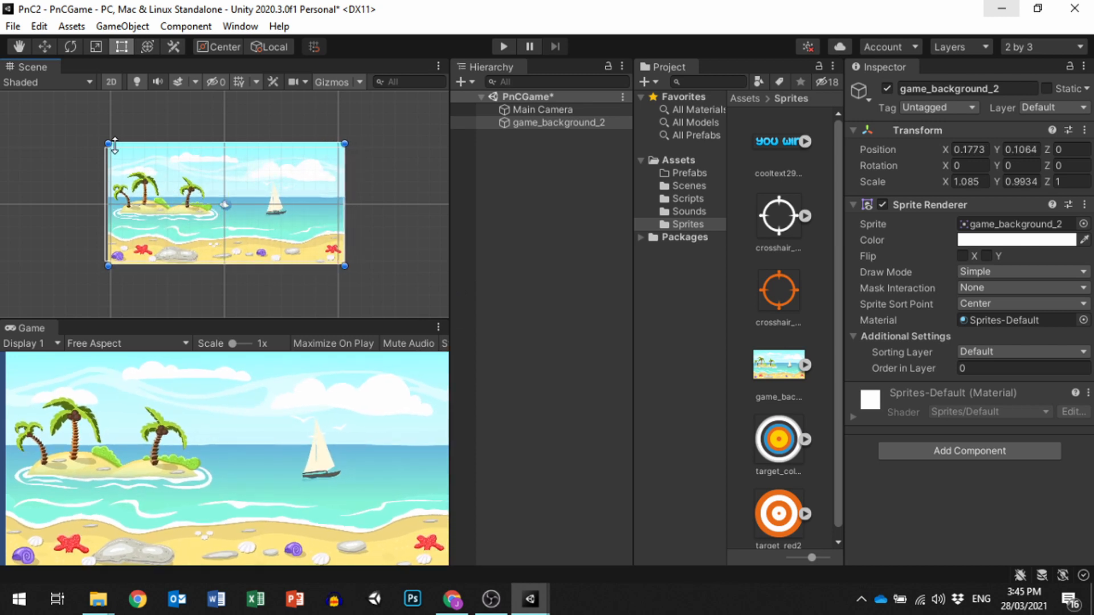
{"action": "left_click_drag", "start_coordinate": [106, 139], "coordinate": [106, 147]}
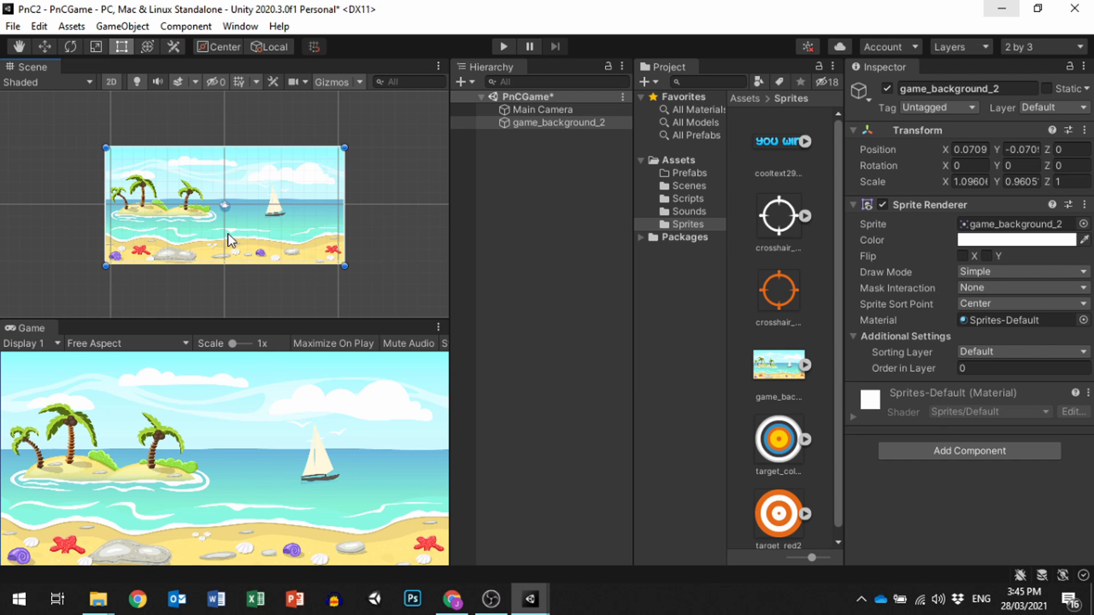
{"action": "left_click", "coordinate": [554, 122]}
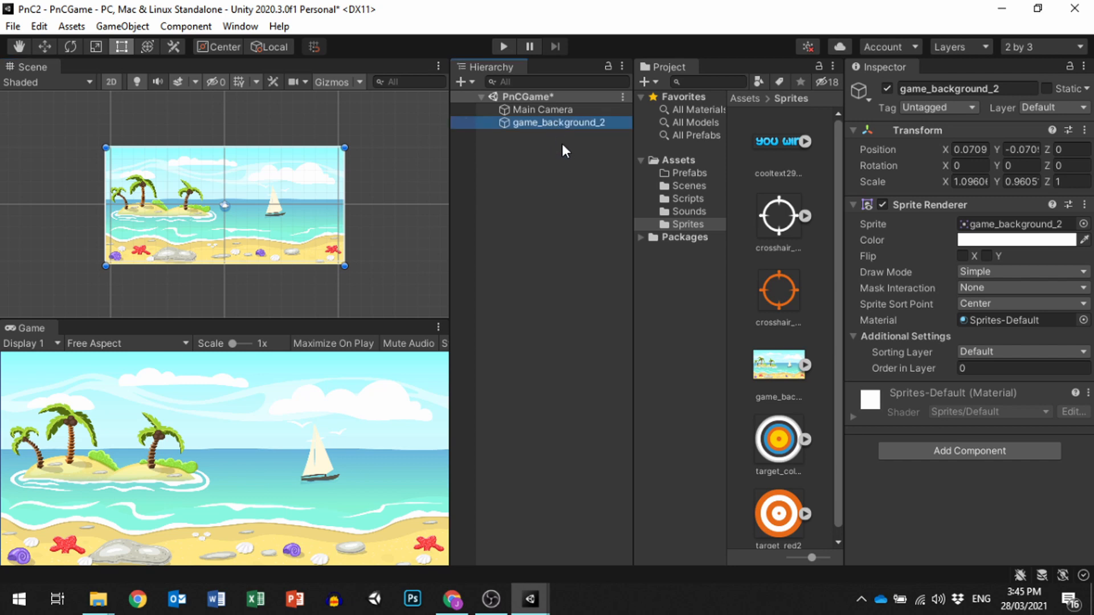
{"action": "left_click", "coordinate": [541, 122]}
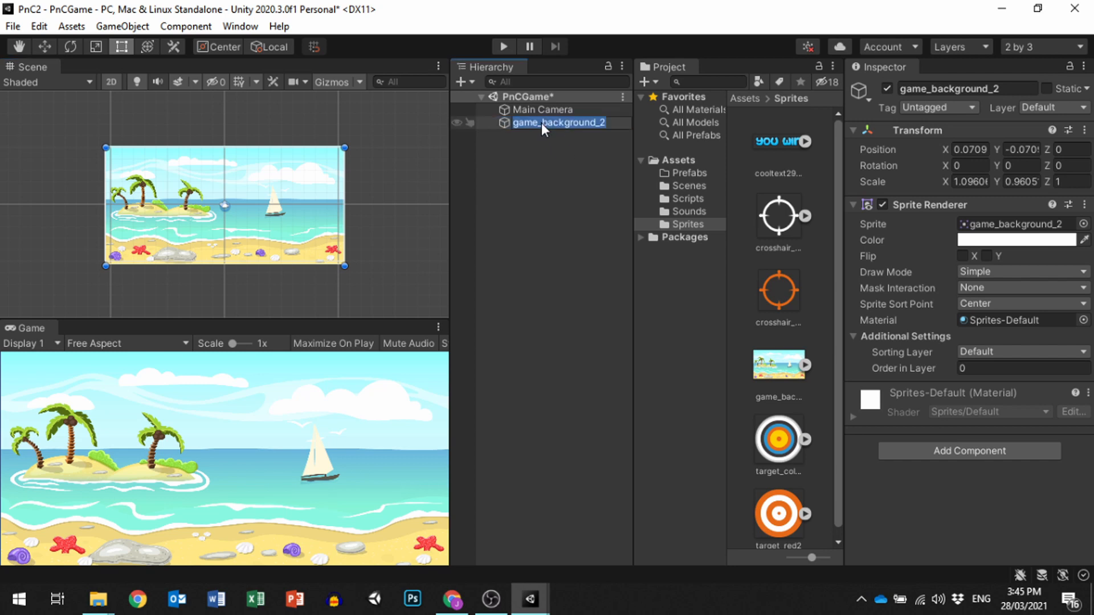
{"action": "key", "text": "Left"}
{"action": "key", "text": "BackSpace"}
{"action": "key", "text": "BackSpace"}
{"action": "key", "text": "BackSpace"}
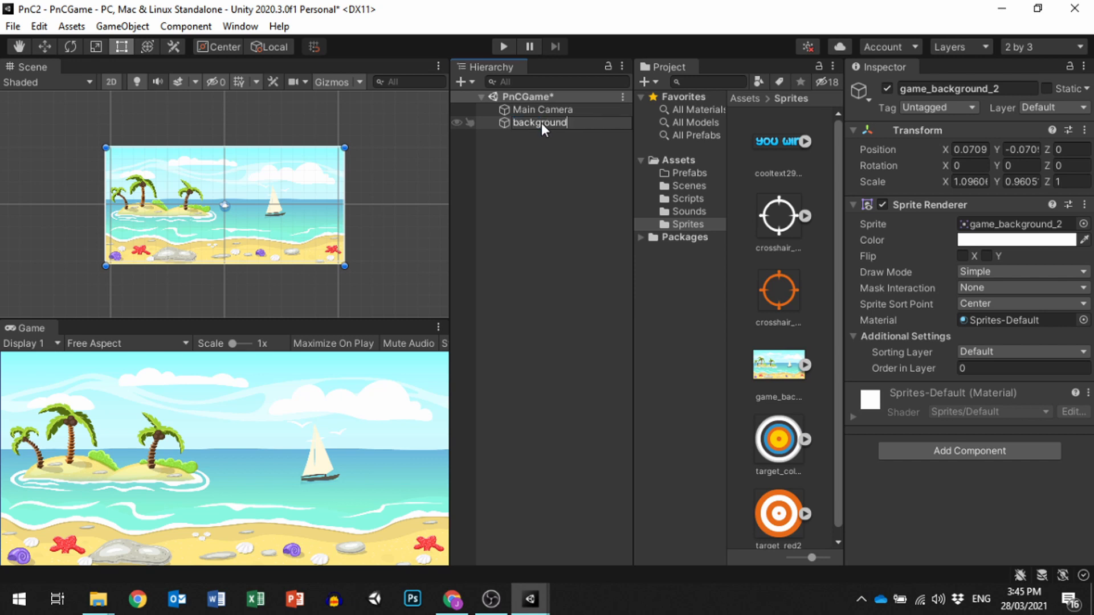
{"action": "key", "text": "Return"}
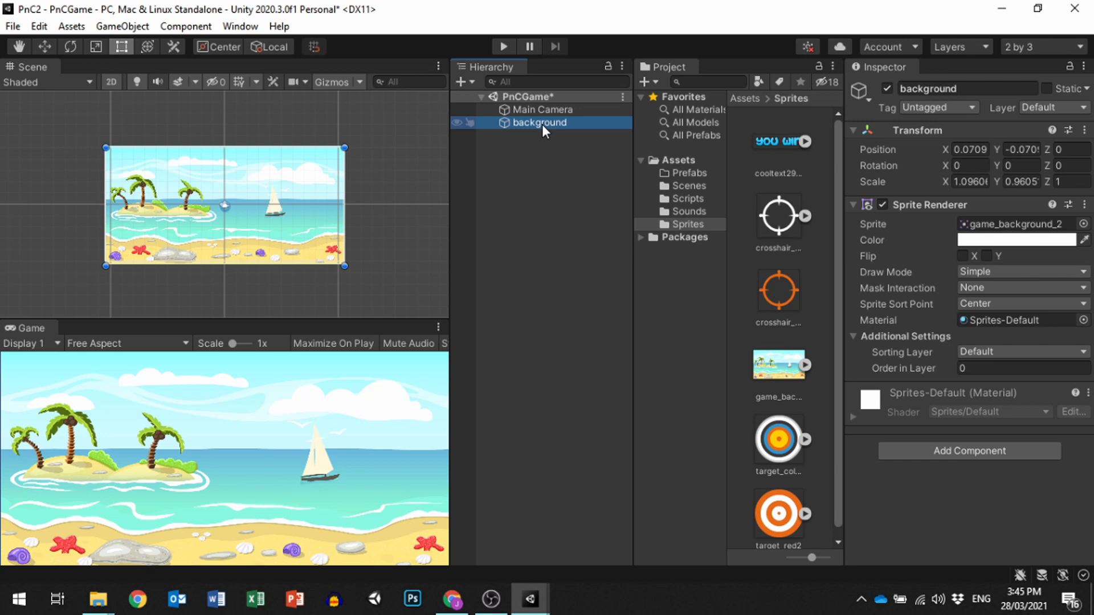
Place the You Win sprite near the middle of the scene at about X 0.28, Y 0.5, and rename it winText
{"action": "left_click", "coordinate": [776, 140]}
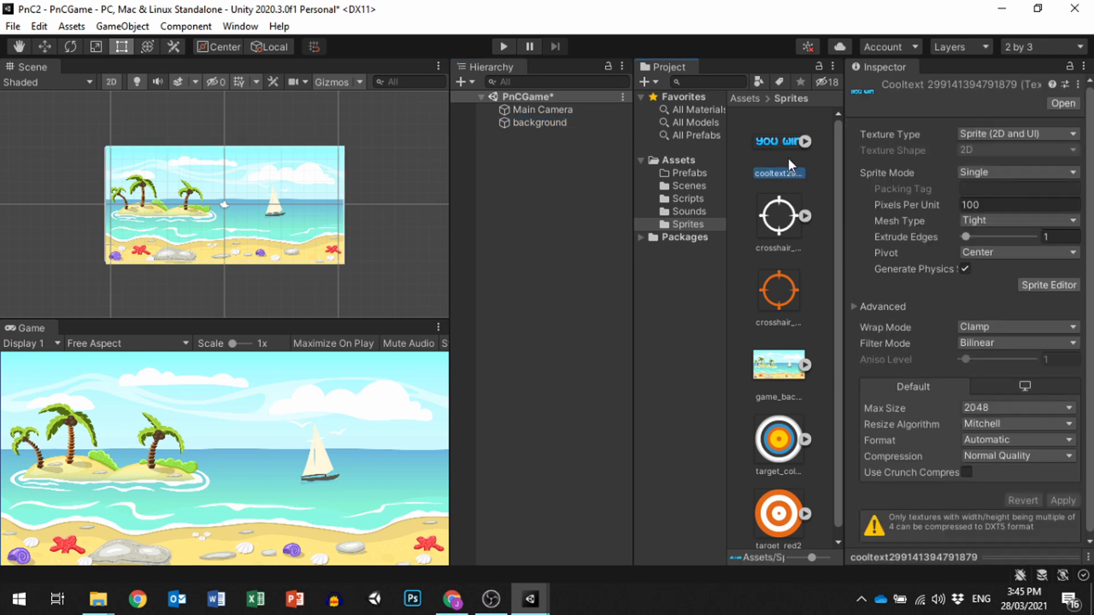
{"action": "left_click_drag", "start_coordinate": [780, 140], "coordinate": [241, 144]}
{"action": "left_click_drag", "start_coordinate": [221, 219], "coordinate": [228, 200]}
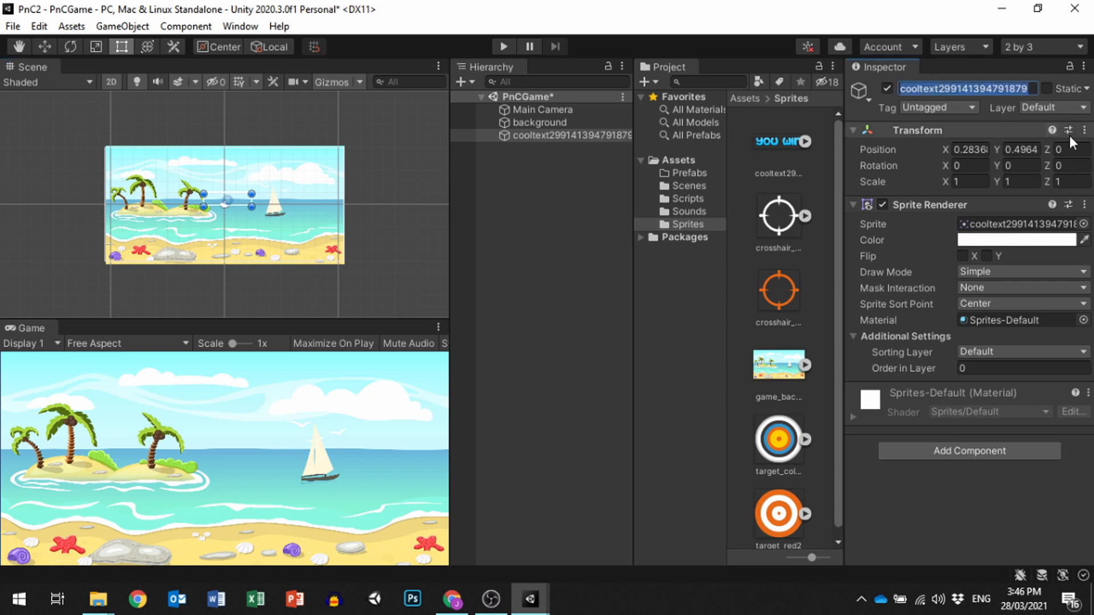
{"action": "left_click", "coordinate": [946, 88]}
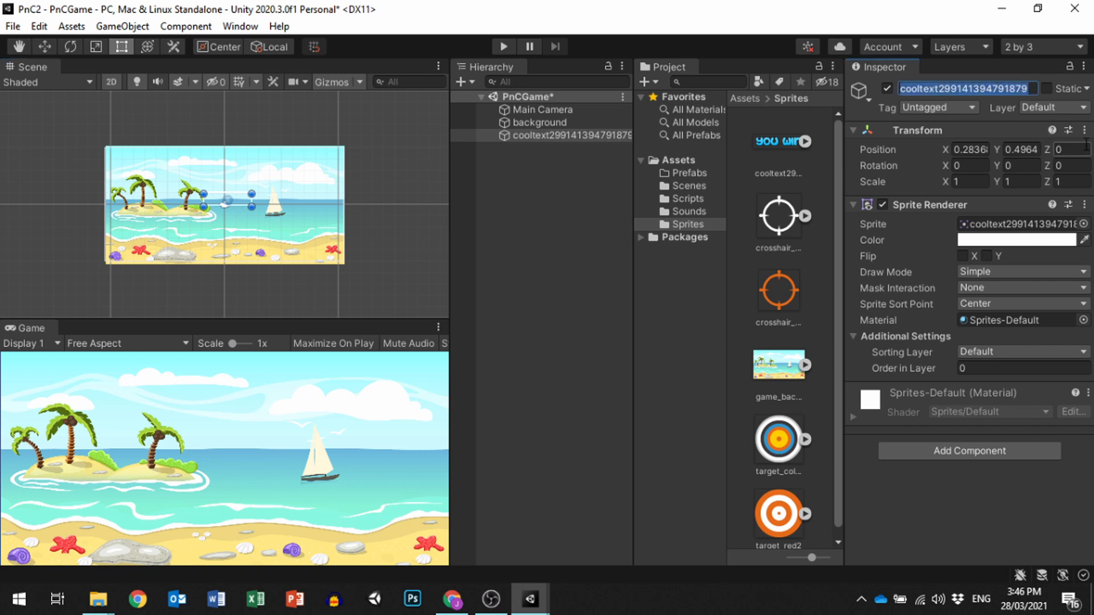
{"action": "type", "text": "winText"}
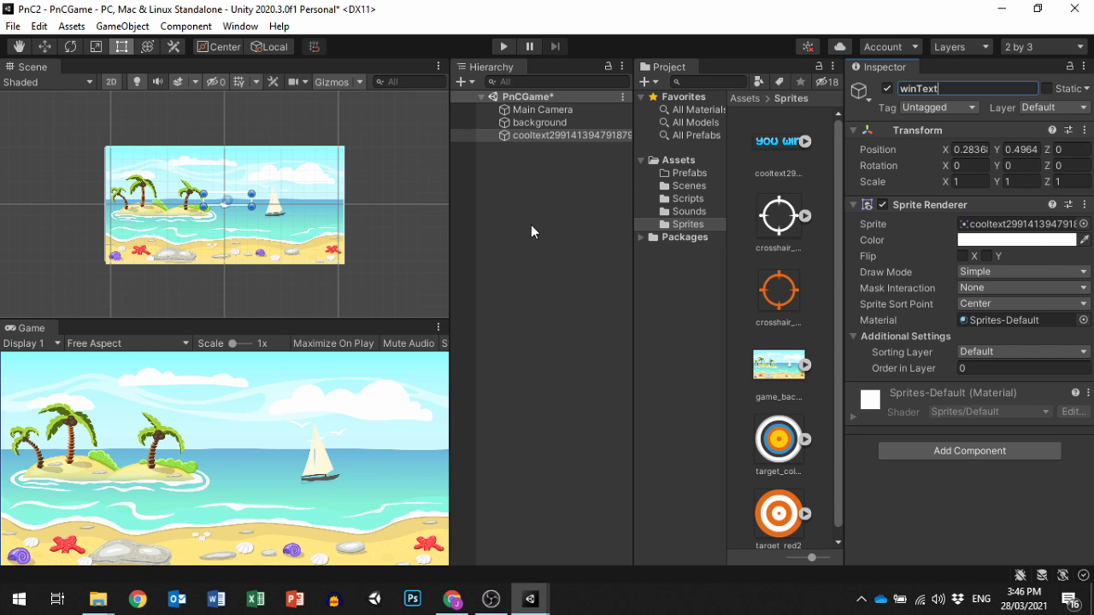
{"action": "key", "text": "Return"}
Reset the Transform of winText to the origin and deactivate the object
{"action": "left_click", "coordinate": [525, 134]}
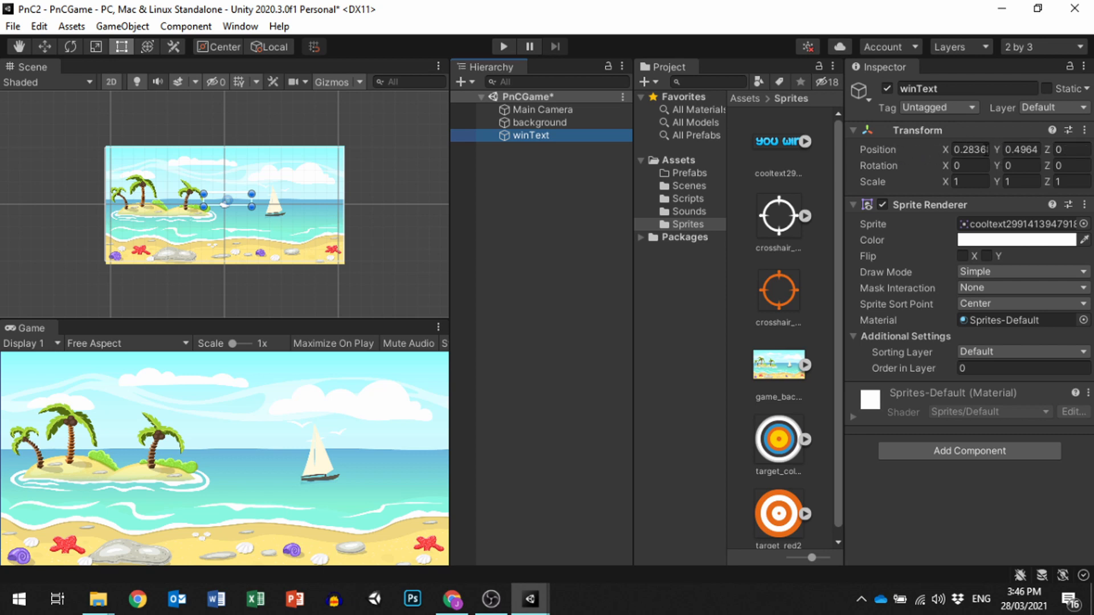
{"action": "left_click", "coordinate": [1086, 131]}
{"action": "left_click", "coordinate": [960, 146]}
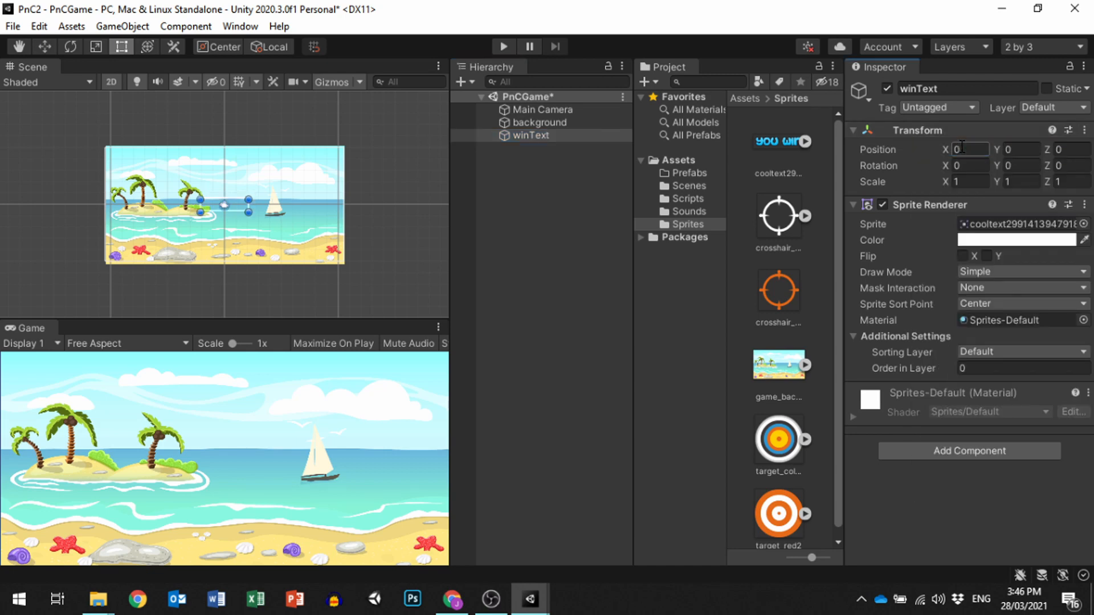
{"action": "left_click", "coordinate": [1085, 131]}
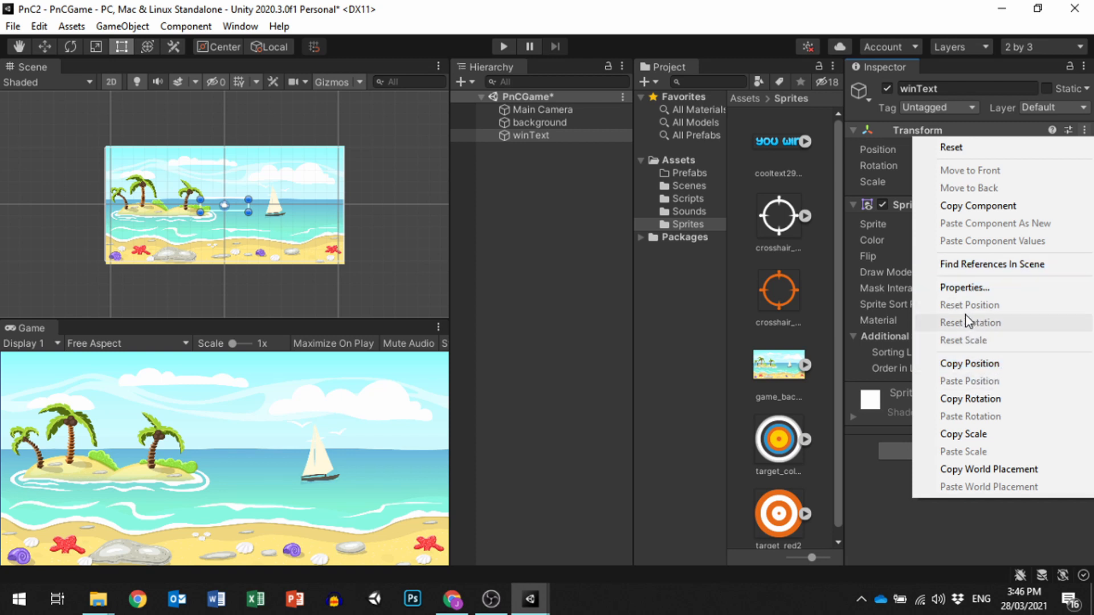
{"action": "left_click", "coordinate": [884, 170]}
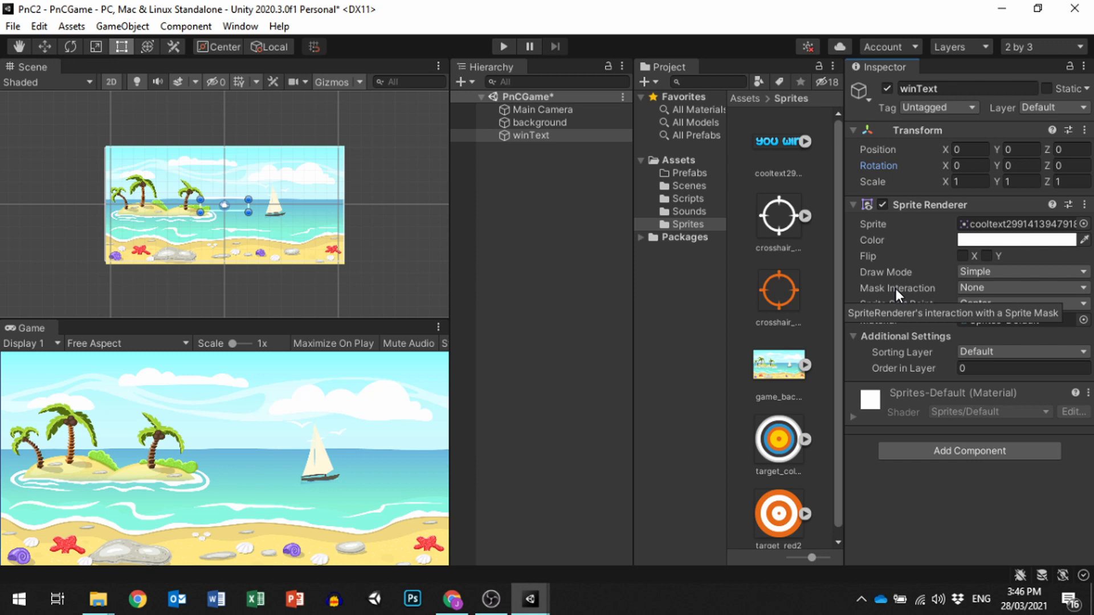
{"action": "left_click", "coordinate": [886, 89]}
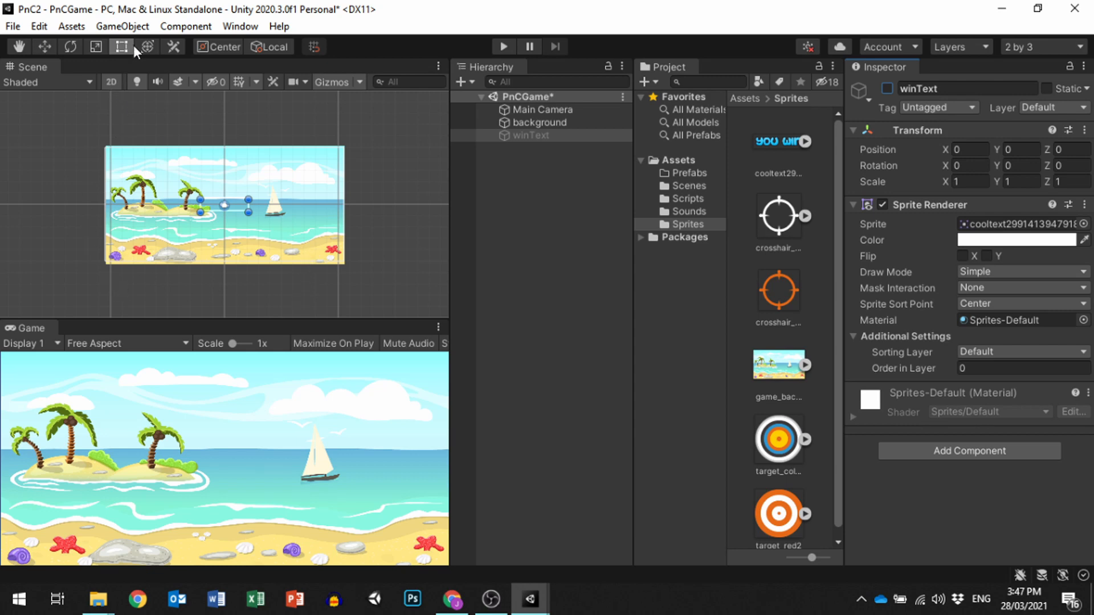
Create a UI Text object in the scene and set its text to 0
{"action": "left_click", "coordinate": [121, 26]}
{"action": "mouse_move", "coordinate": [163, 206]}
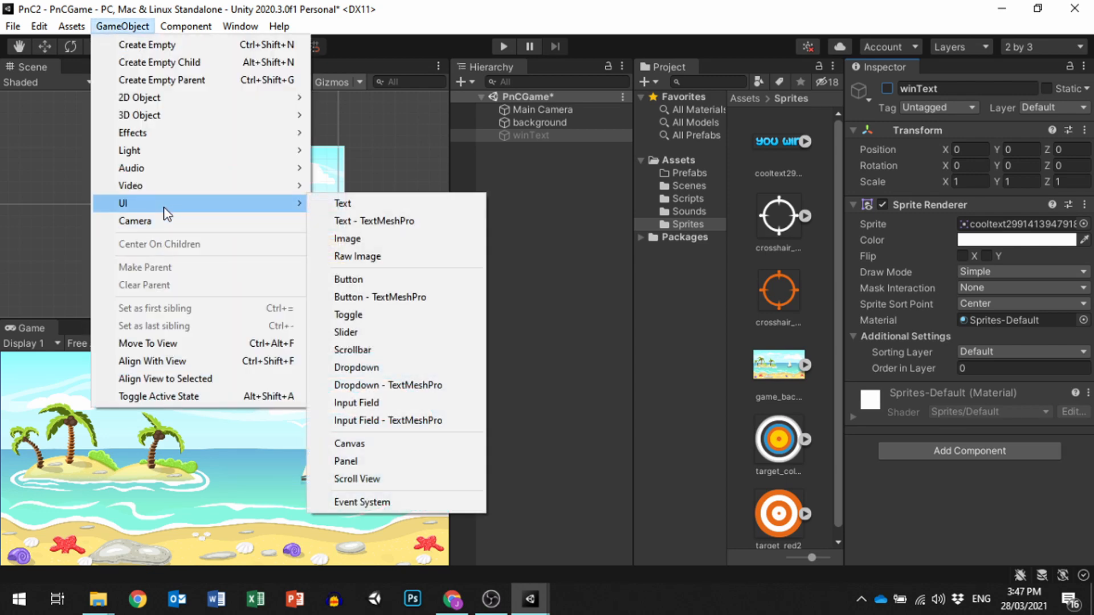
{"action": "left_click", "coordinate": [345, 206]}
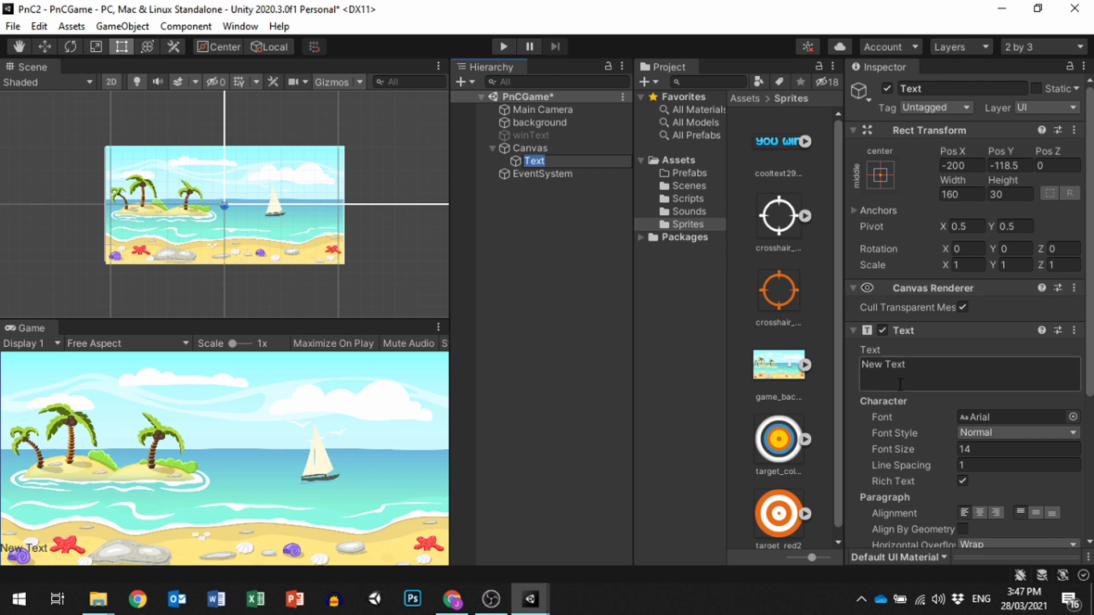
{"action": "left_click", "coordinate": [889, 368]}
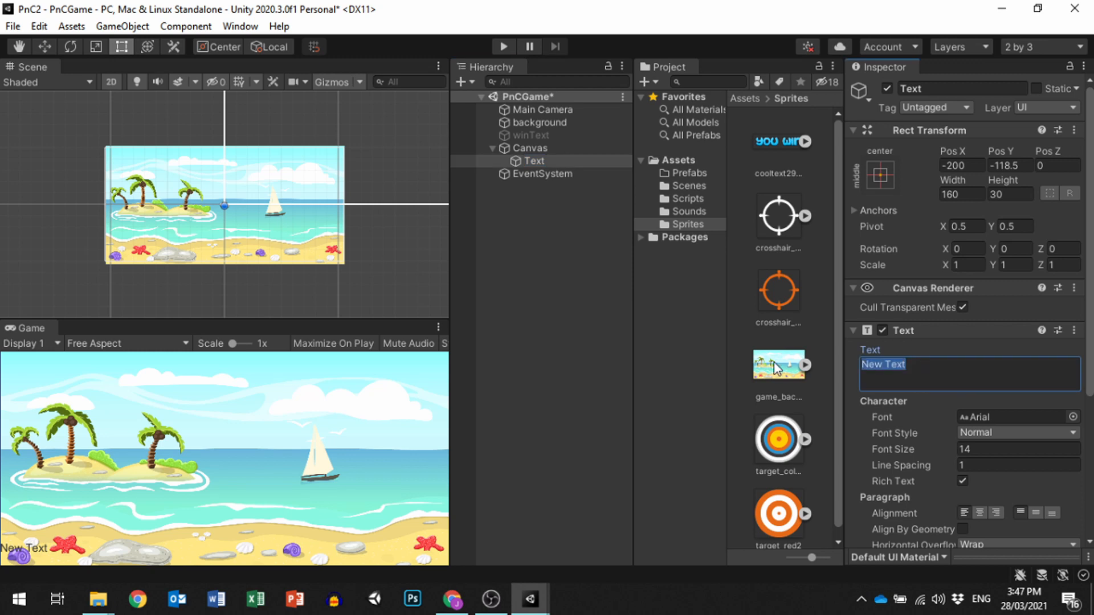
{"action": "type", "text": "0"}
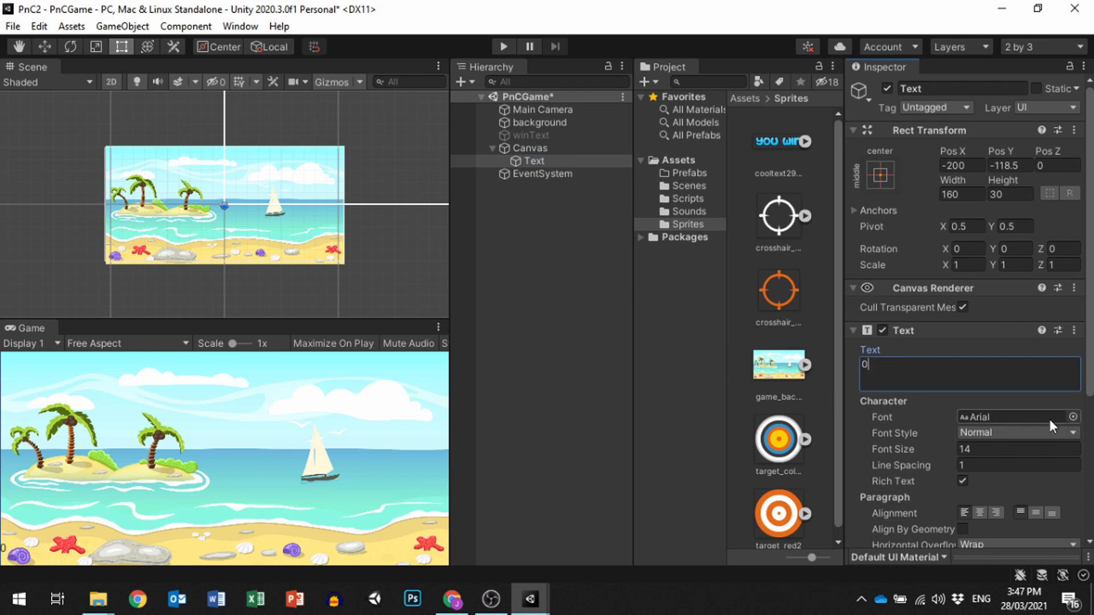
{"action": "left_click", "coordinate": [1032, 418]}
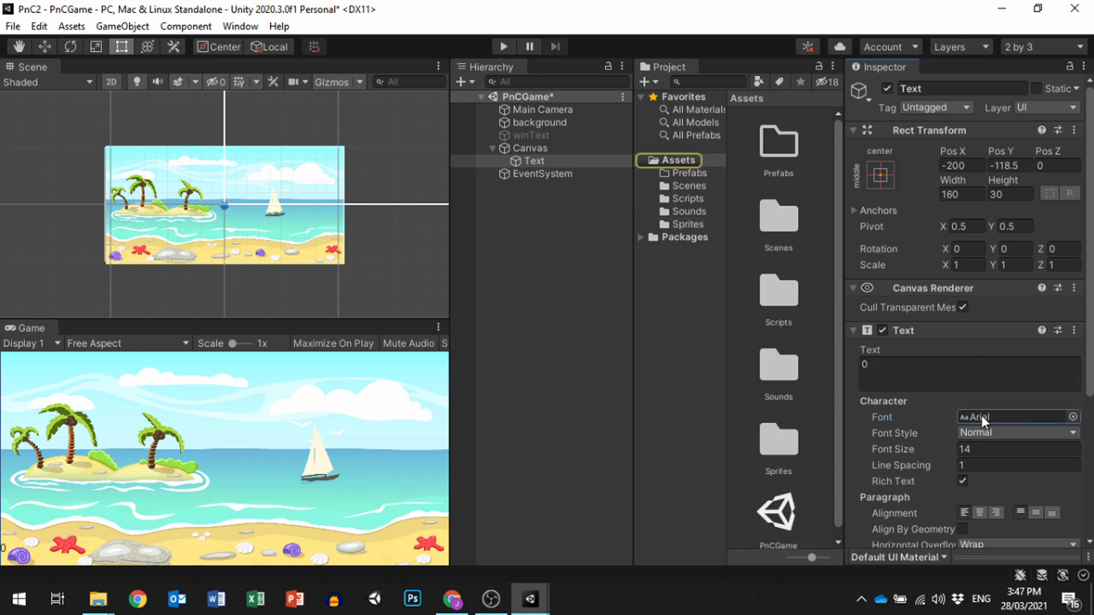
{"action": "left_click", "coordinate": [1073, 418]}
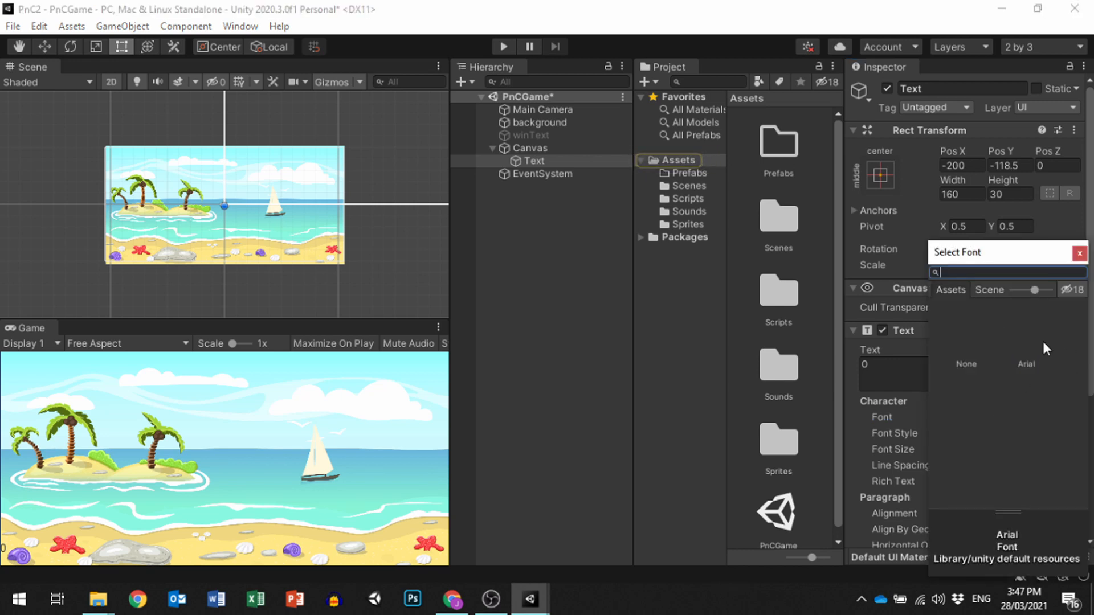
{"action": "left_click", "coordinate": [1080, 253]}
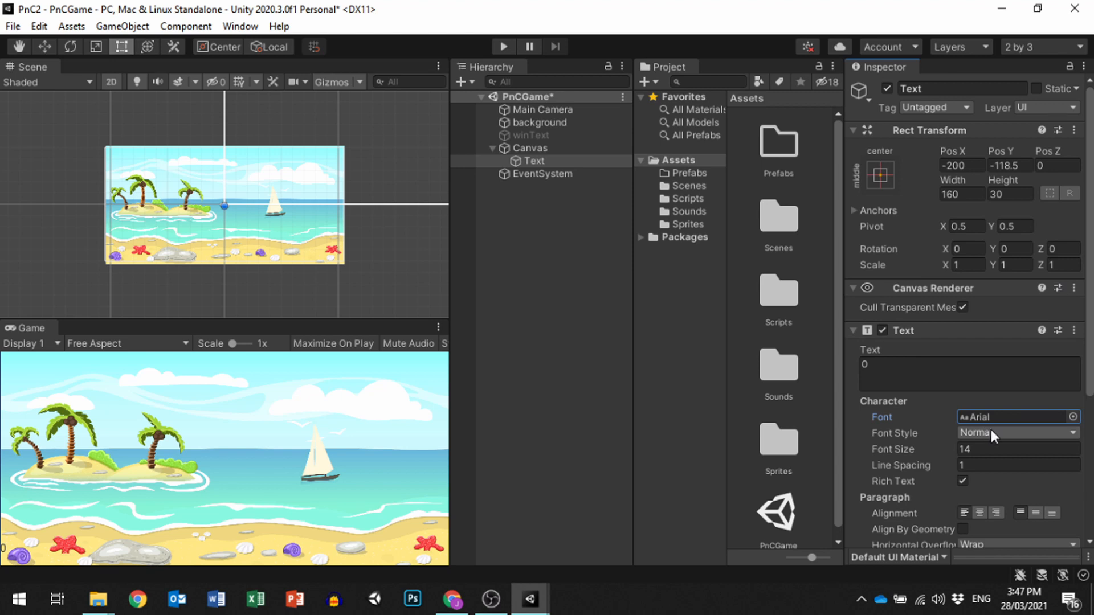
Set the Text object's font size to 28 and its color to red (FF0000)
{"action": "left_click", "coordinate": [982, 450]}
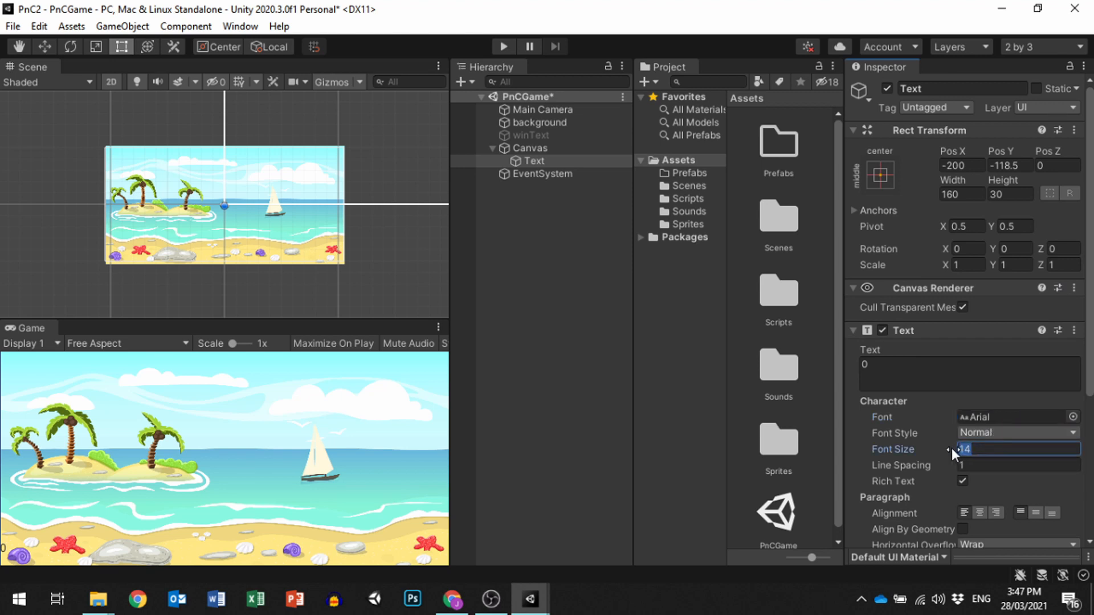
{"action": "type", "text": "28"}
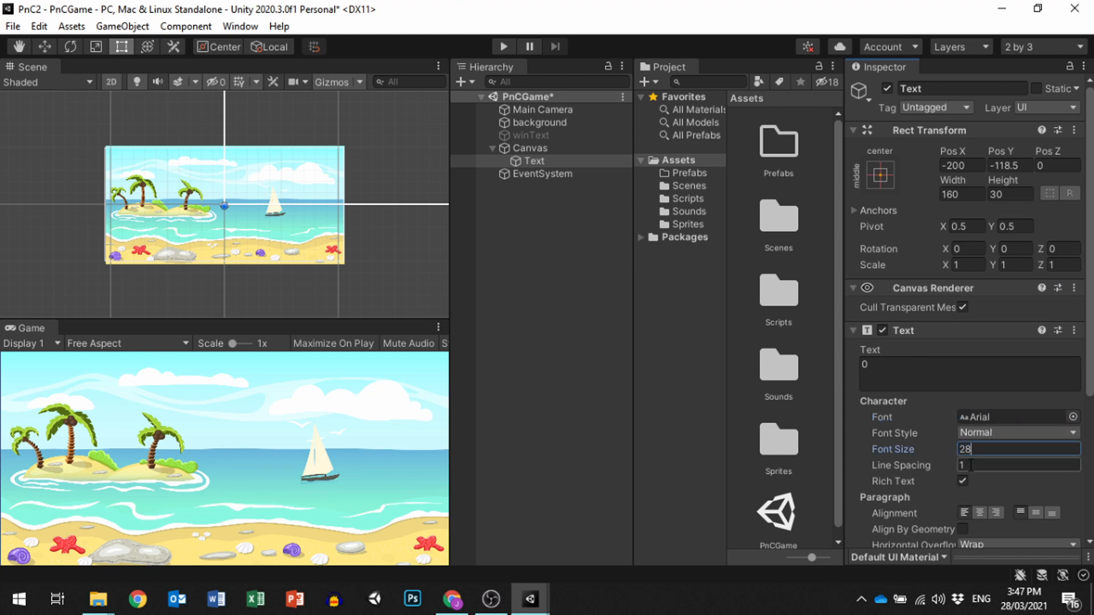
{"action": "scroll", "coordinate": [1008, 483], "scroll_direction": "down", "scroll_amount": 5}
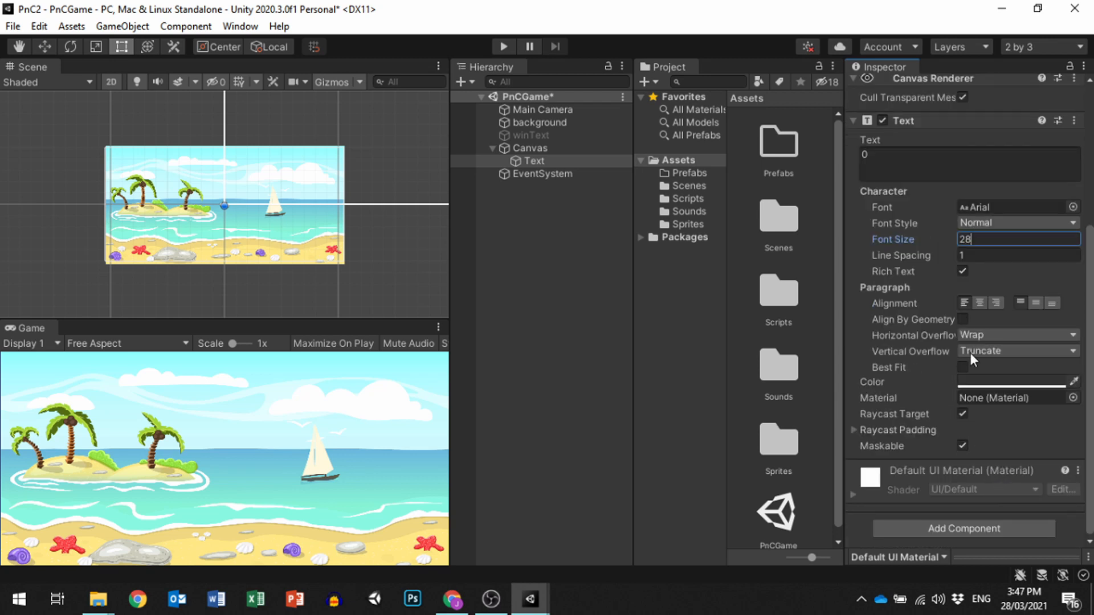
{"action": "left_click", "coordinate": [1008, 383]}
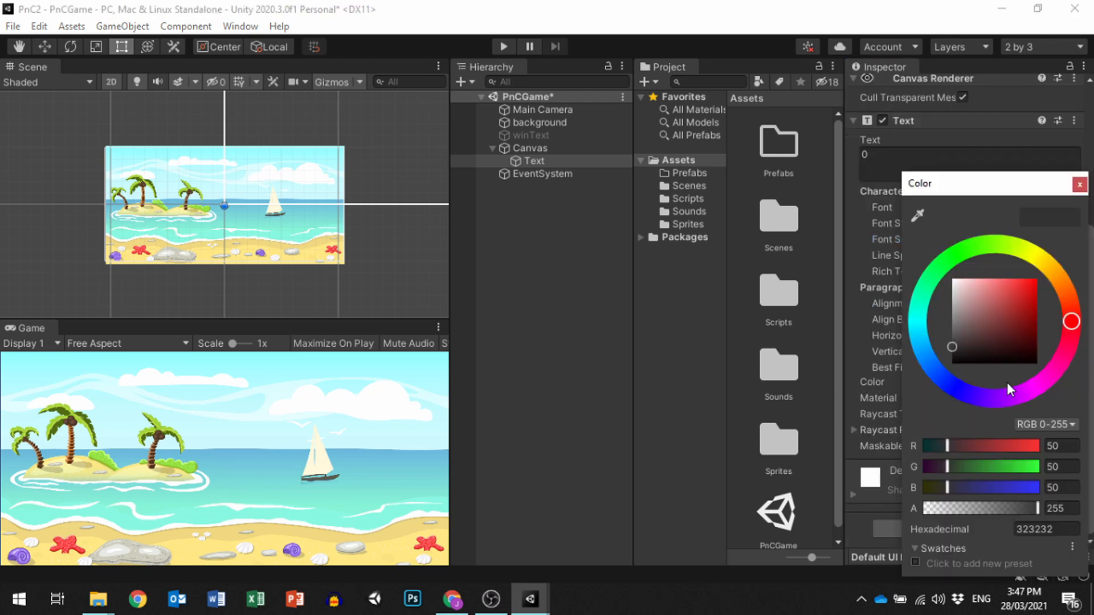
{"action": "left_click_drag", "start_coordinate": [1034, 281], "coordinate": [1046, 272]}
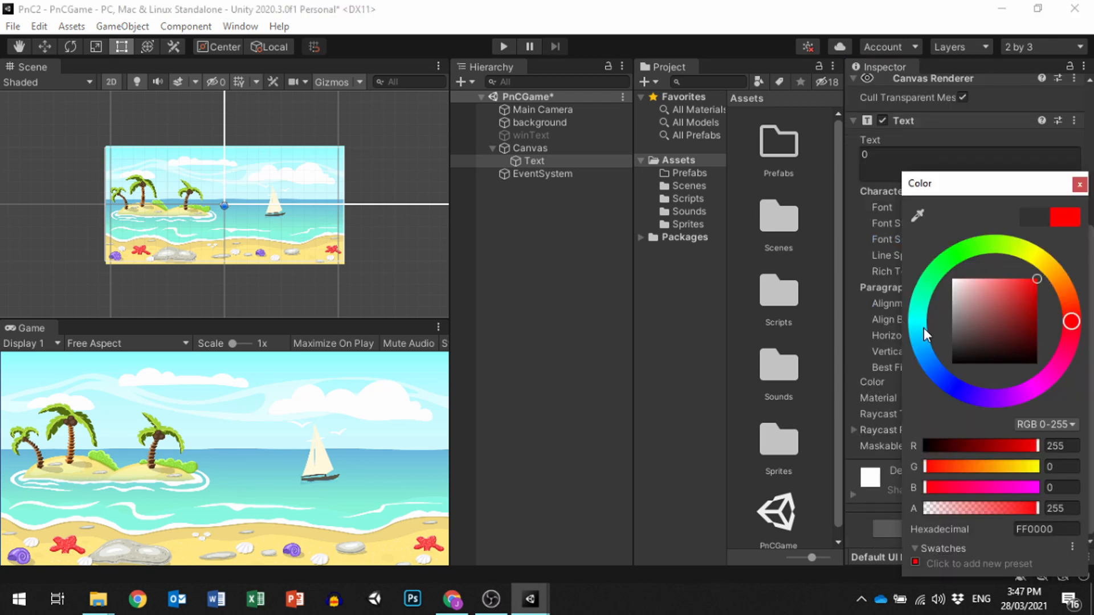
{"action": "left_click", "coordinate": [863, 314]}
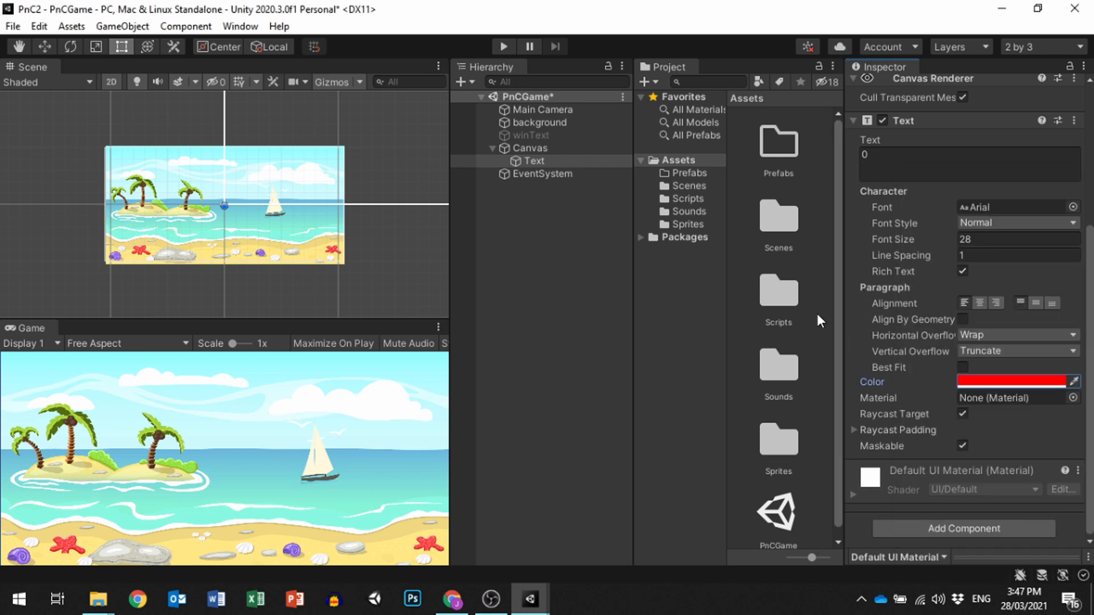
Frame the Canvas in the Scene view and reset the Rect Transform of its Text object
{"action": "scroll", "coordinate": [918, 305], "scroll_direction": "up", "scroll_amount": 5}
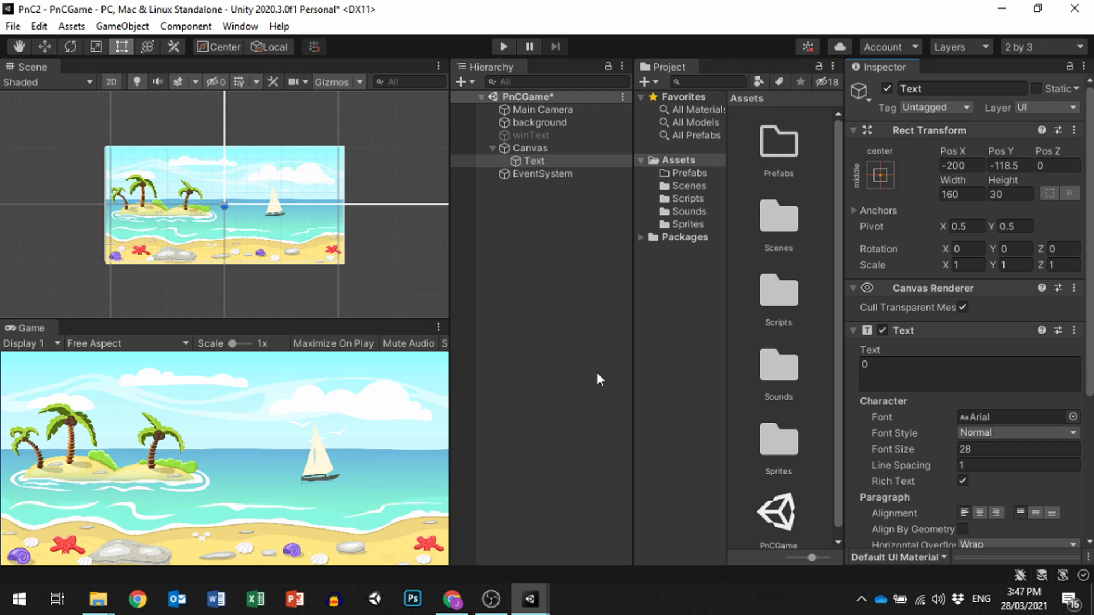
{"action": "left_click", "coordinate": [533, 148]}
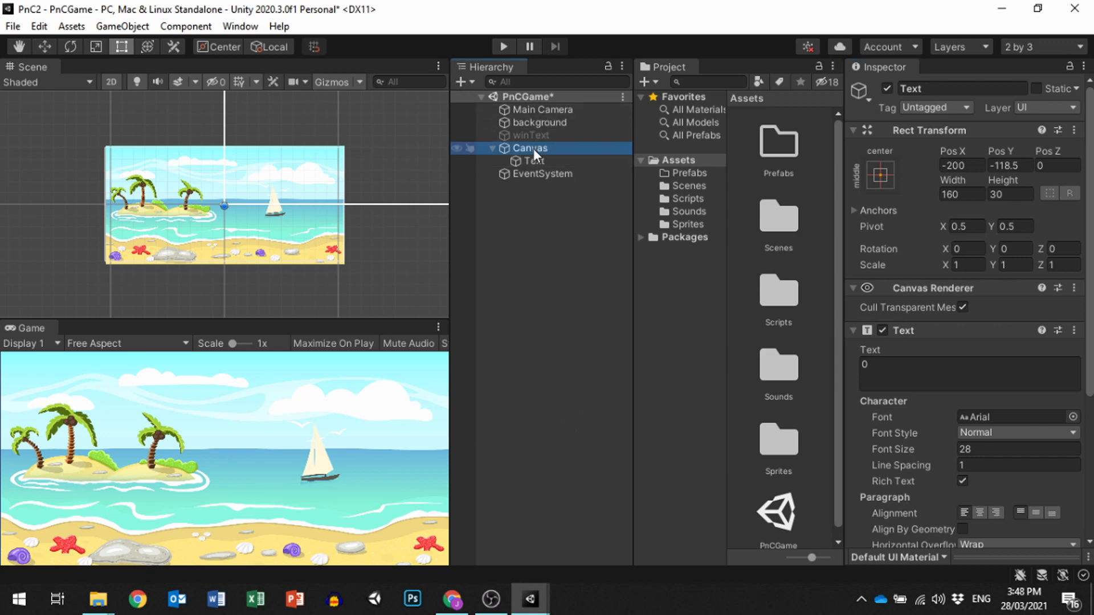
{"action": "double_click", "coordinate": [533, 148]}
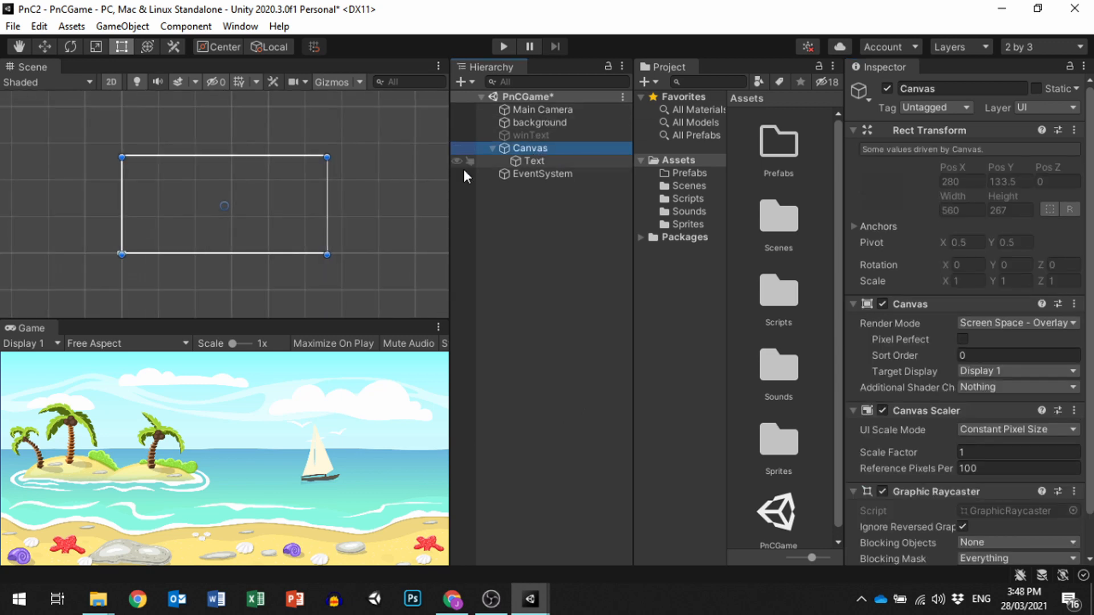
{"action": "left_click", "coordinate": [228, 208]}
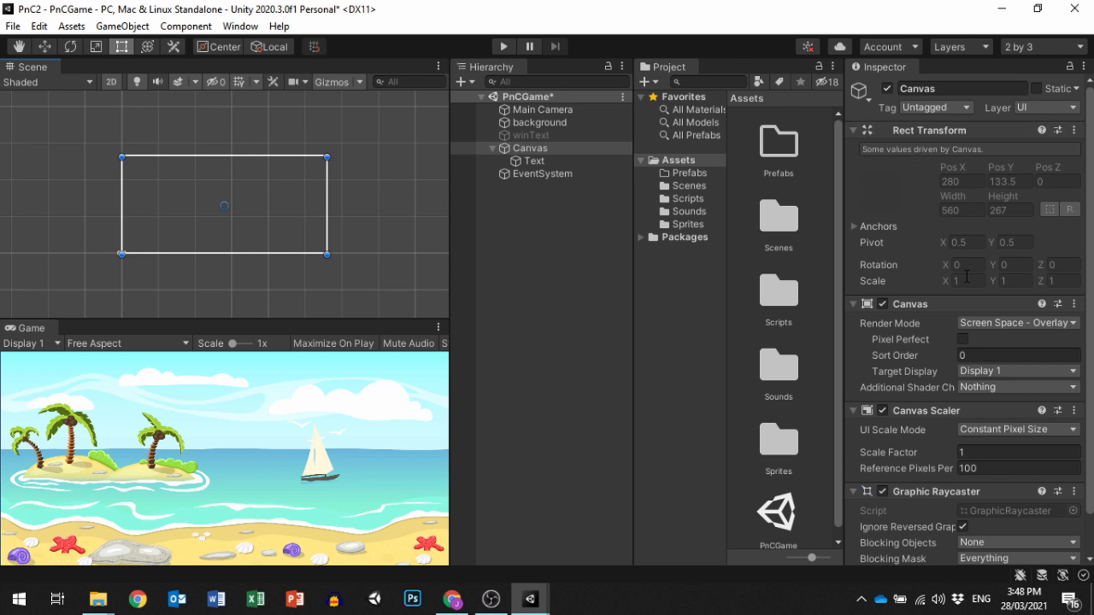
{"action": "left_click", "coordinate": [546, 162]}
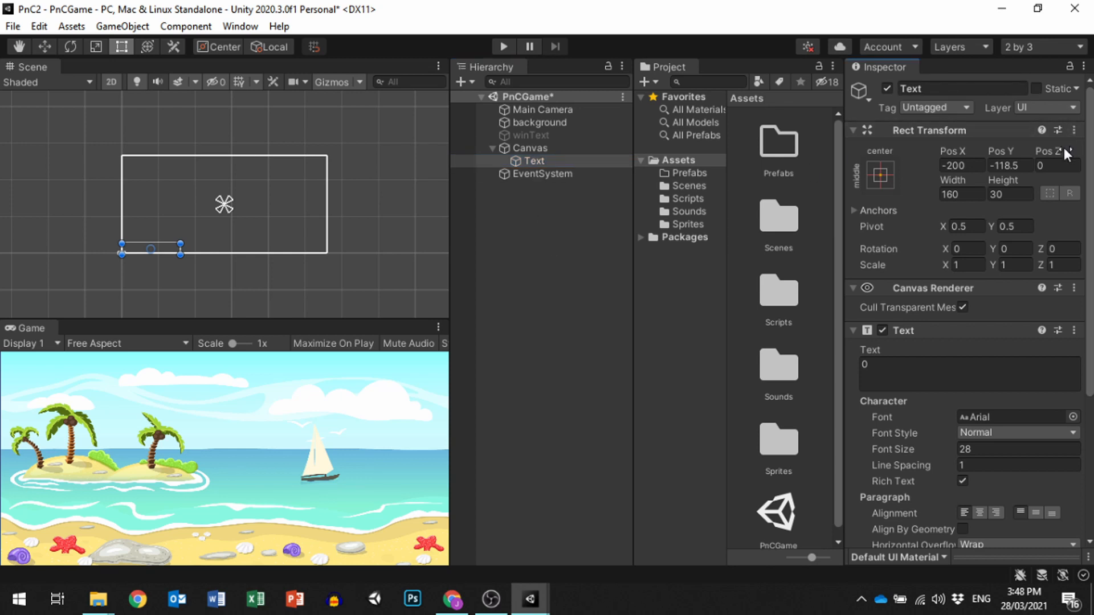
{"action": "left_click", "coordinate": [1075, 130]}
{"action": "left_click", "coordinate": [1004, 150]}
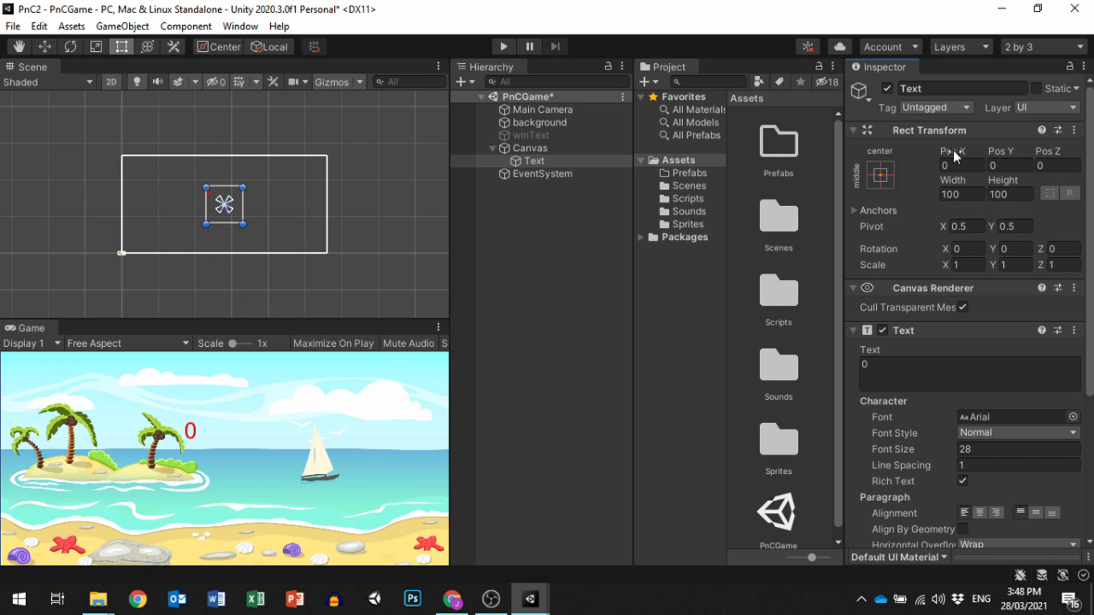
Set the Text object's position to X -50 and Y 10 in its Rect Transform
{"action": "left_click_drag", "start_coordinate": [953, 149], "coordinate": [1, 163]}
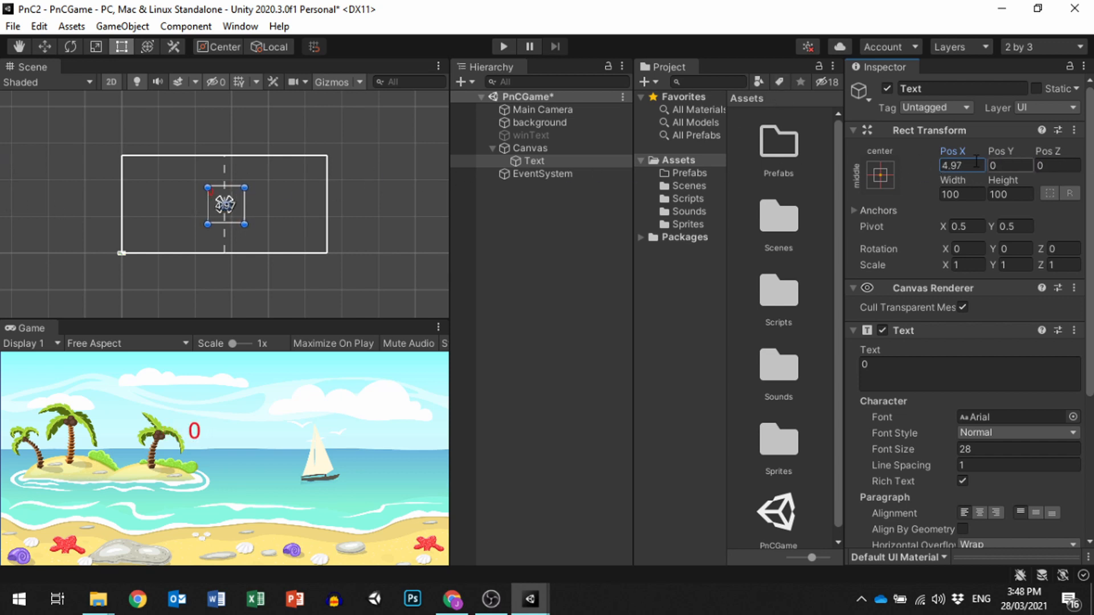
{"action": "left_click", "coordinate": [943, 165]}
{"action": "type", "text": "-50"}
{"action": "key", "text": "Caps_Lock"}
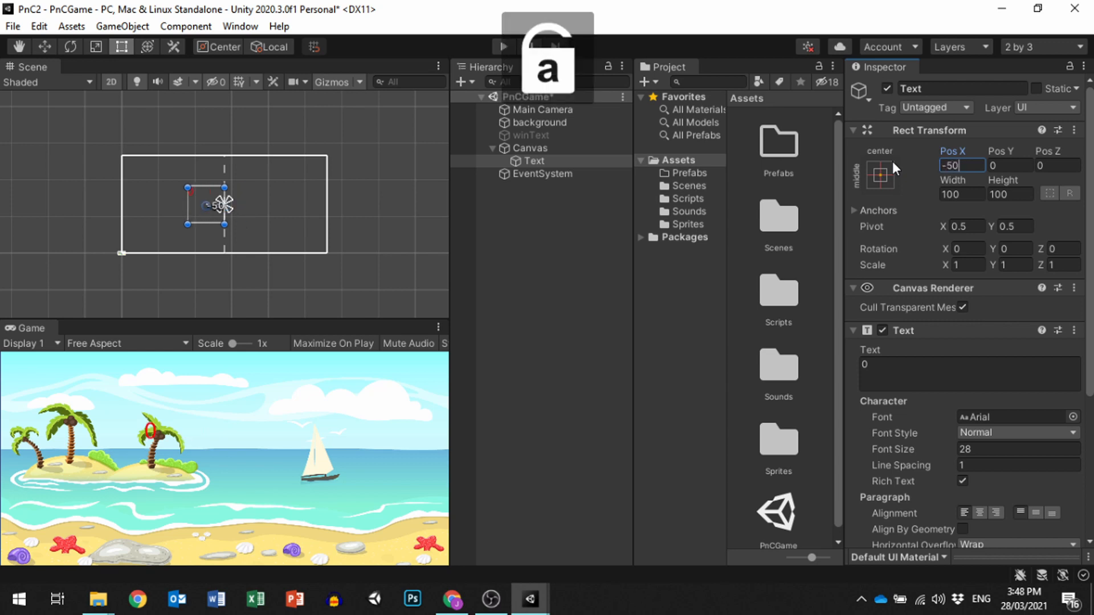
{"action": "key", "text": "Tab"}
{"action": "type", "text": "10"}
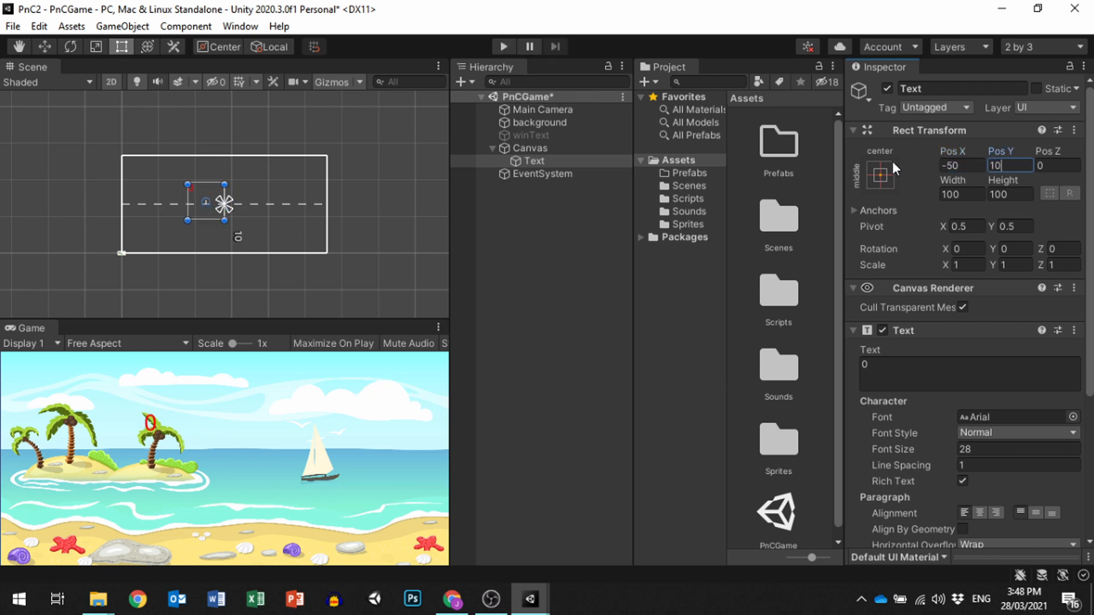
{"action": "key", "text": "Tab"}
Move the Text object near the top of the canvas, to about X 38 and Y 76, and set its font size to 59
{"action": "left_click", "coordinate": [45, 47]}
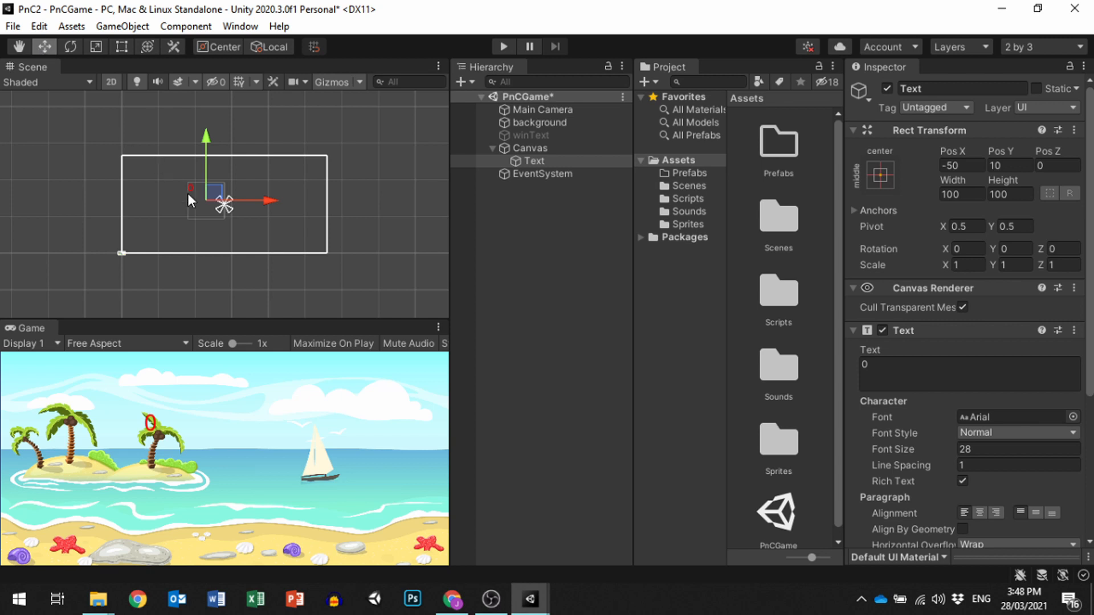
{"action": "left_click_drag", "start_coordinate": [208, 173], "coordinate": [268, 178]}
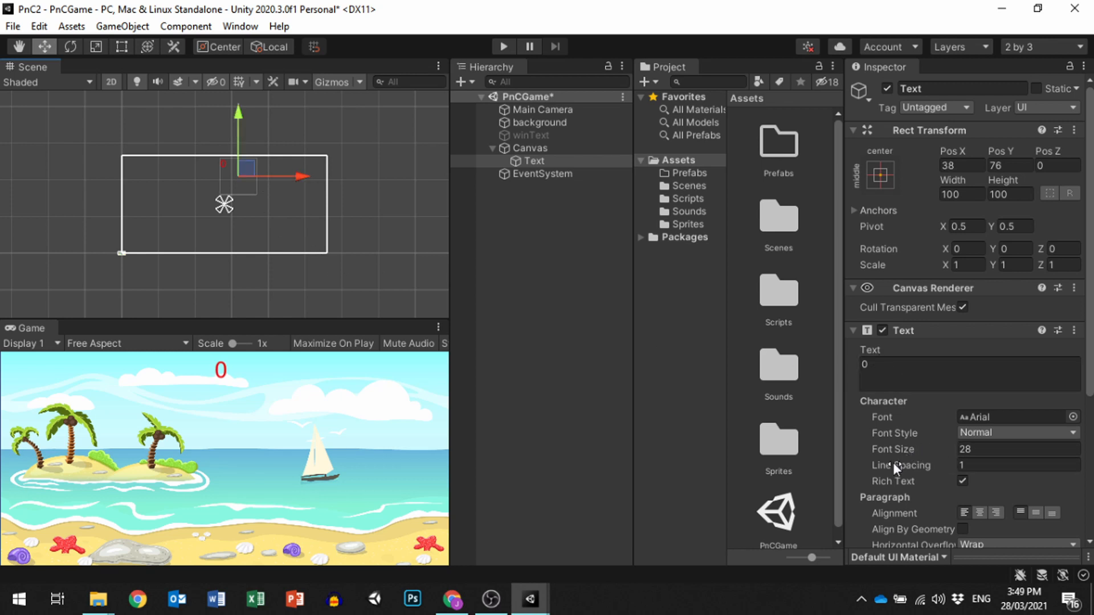
{"action": "left_click_drag", "start_coordinate": [894, 448], "coordinate": [921, 442]}
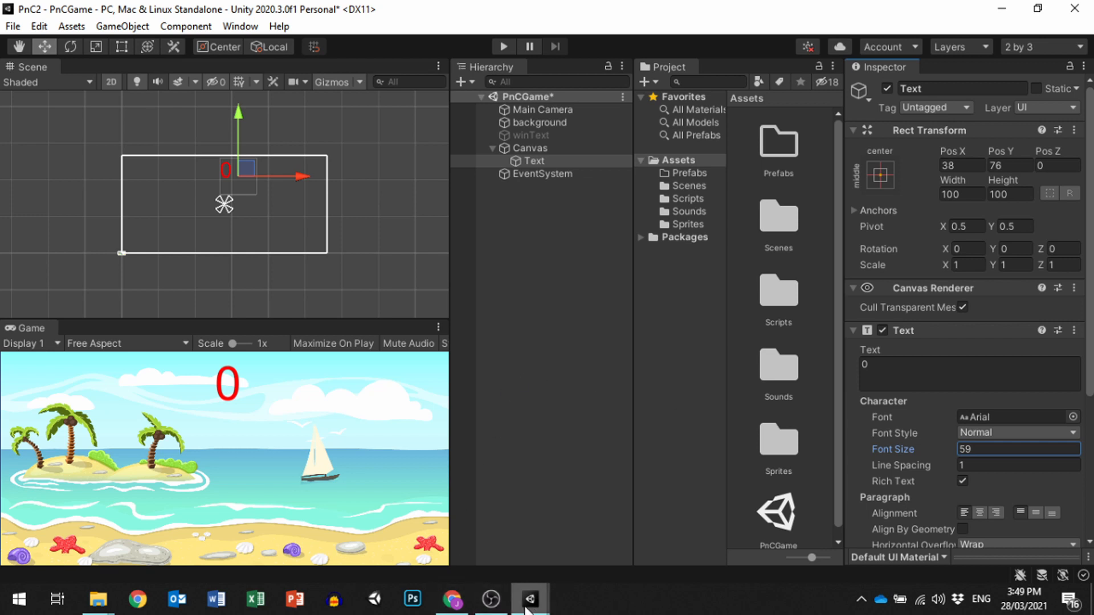
{"action": "mouse_move", "coordinate": [500, 608]}
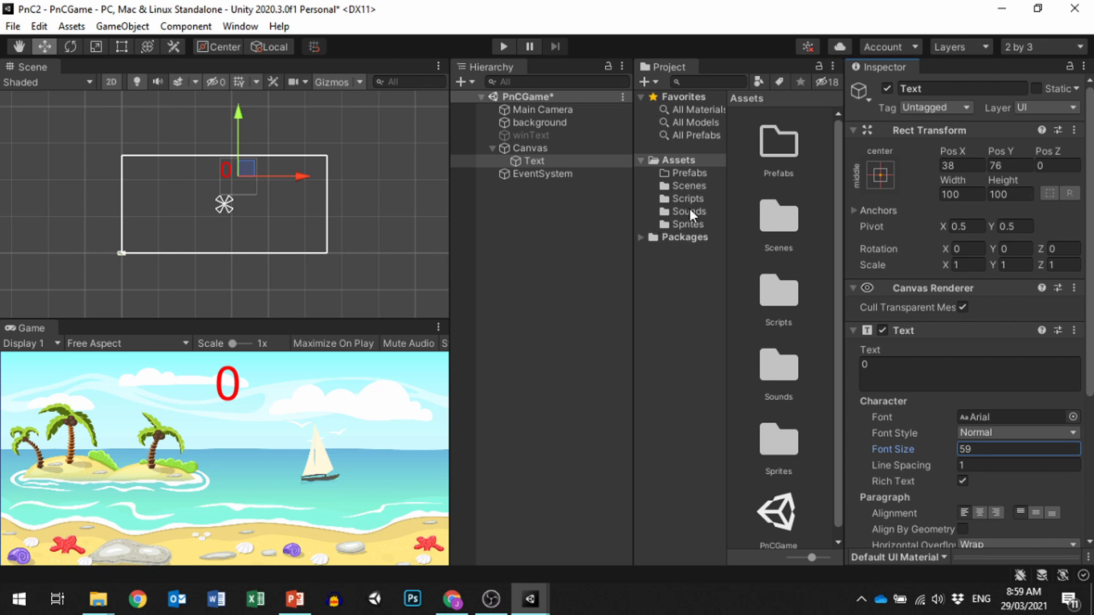
Add the target_colored_outline sprite from the Sprites folder to the scene and set its Order in Layer to 1
{"action": "left_click", "coordinate": [684, 224]}
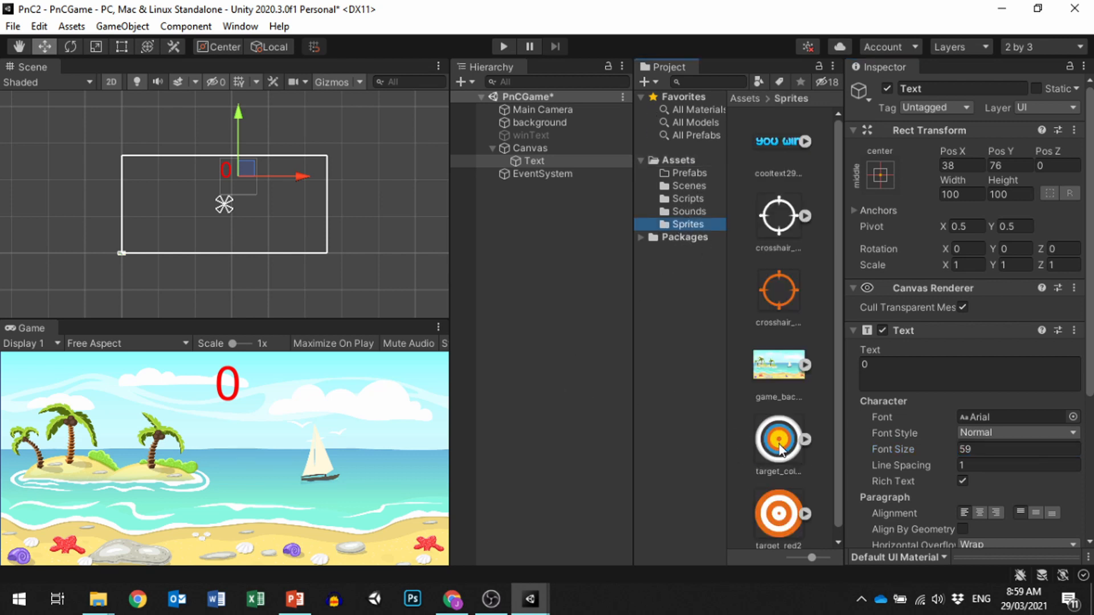
{"action": "left_click_drag", "start_coordinate": [779, 451], "coordinate": [122, 253]}
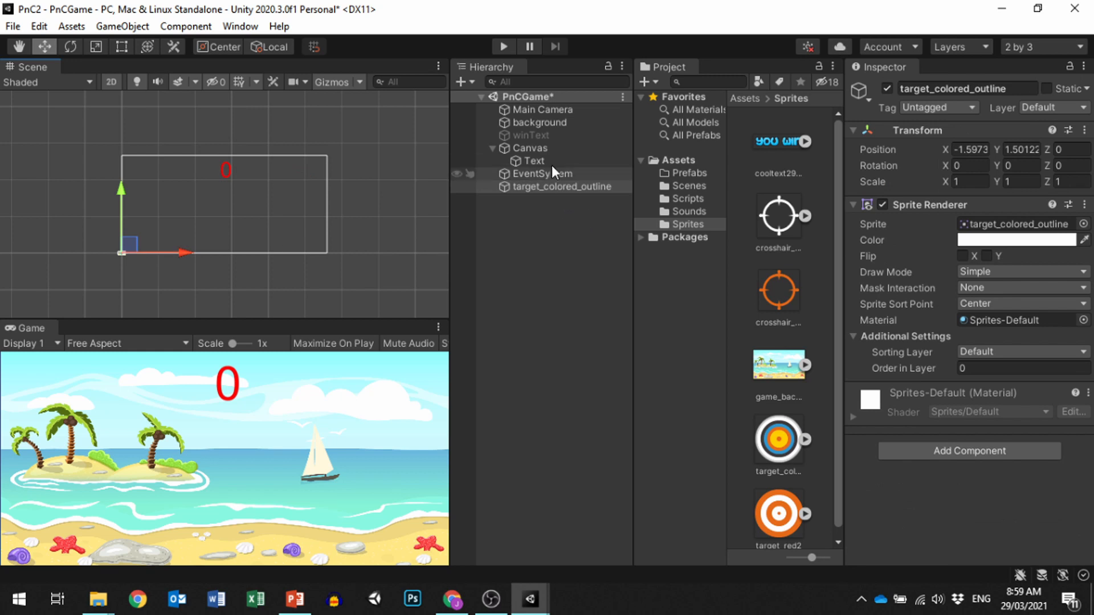
{"action": "left_click", "coordinate": [539, 109]}
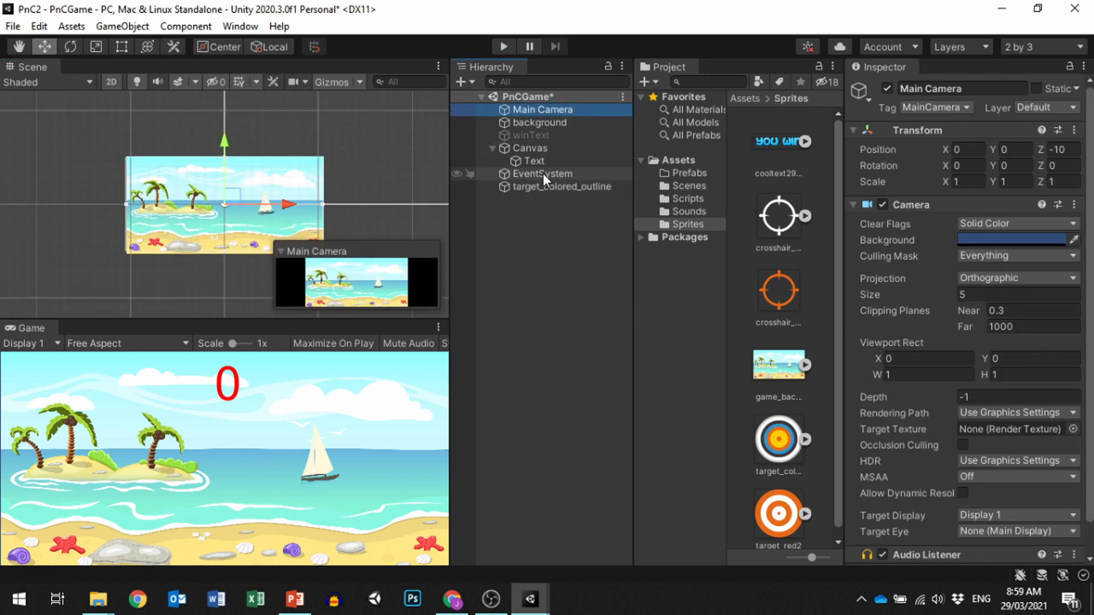
{"action": "left_click", "coordinate": [536, 188]}
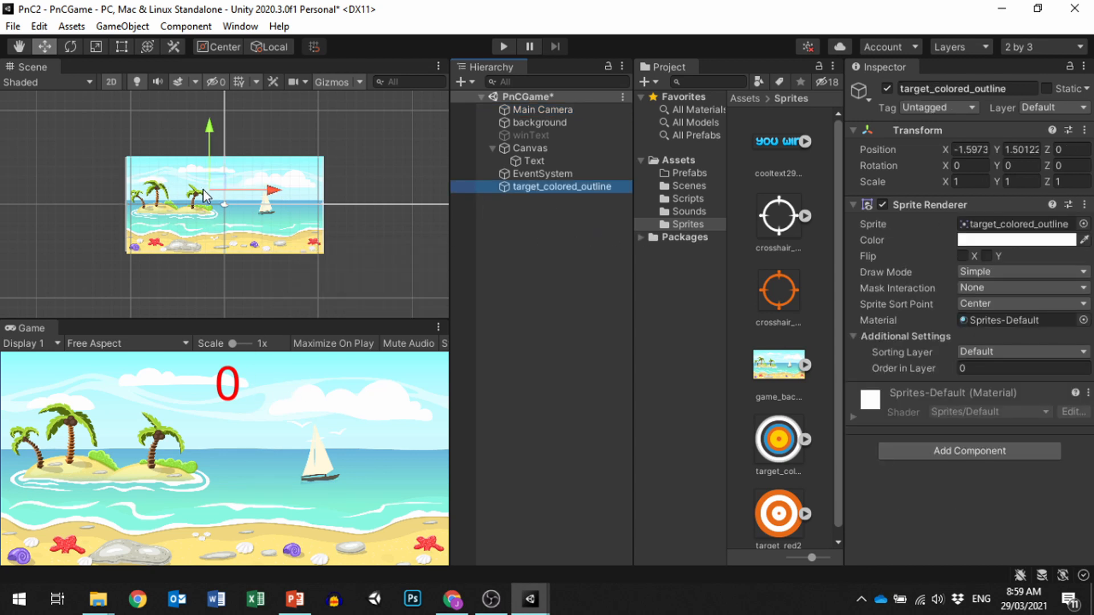
{"action": "left_click", "coordinate": [871, 368]}
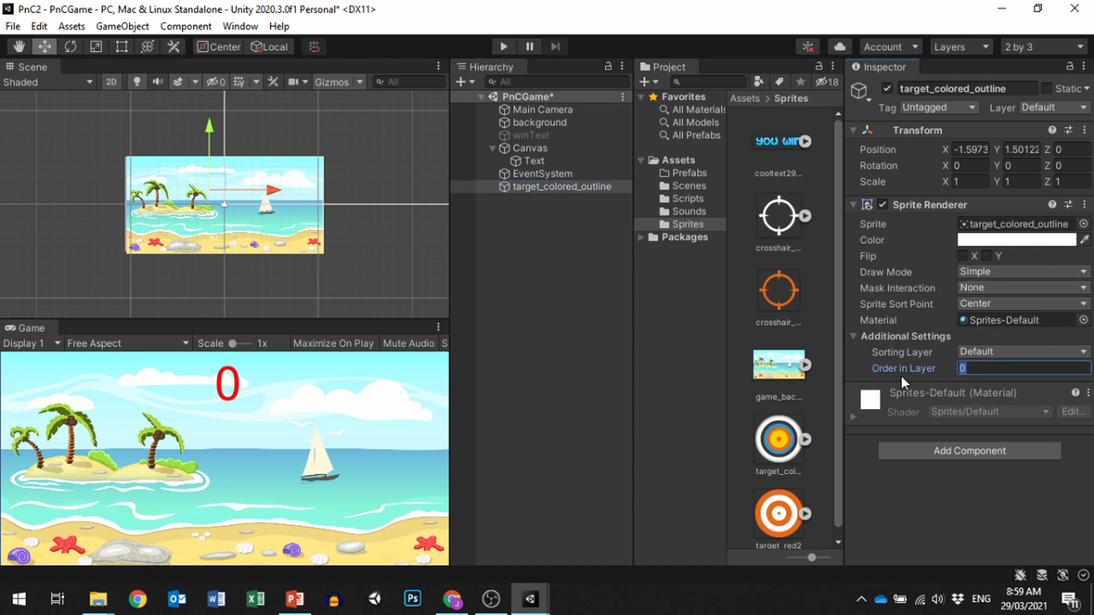
{"action": "type", "text": "1"}
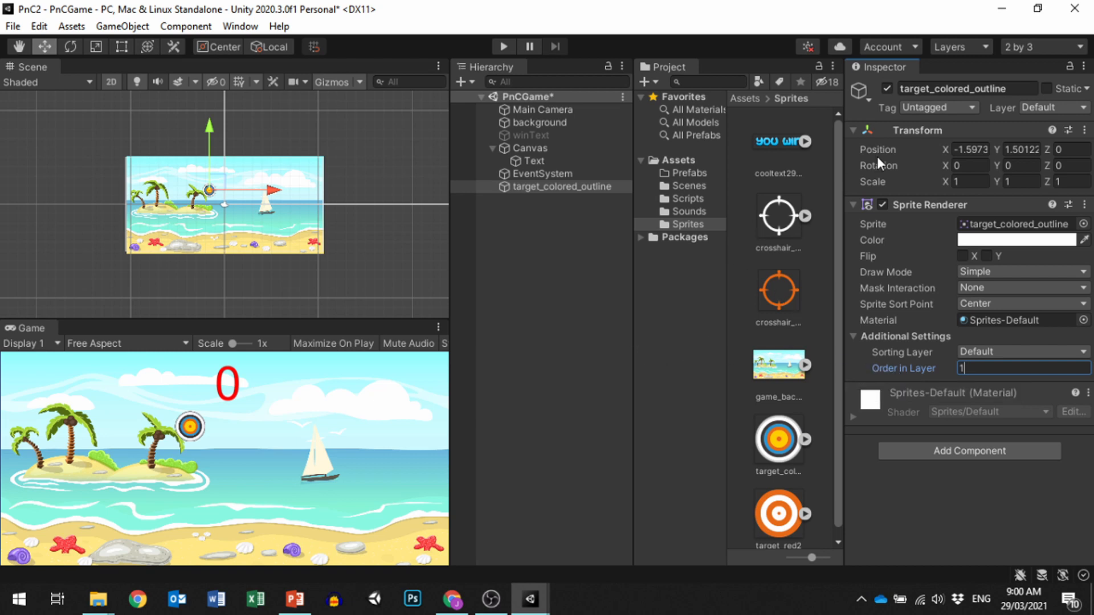
Rename the target_colored_outline object as Target
{"action": "left_click", "coordinate": [932, 88]}
{"action": "type", "text": "target"}
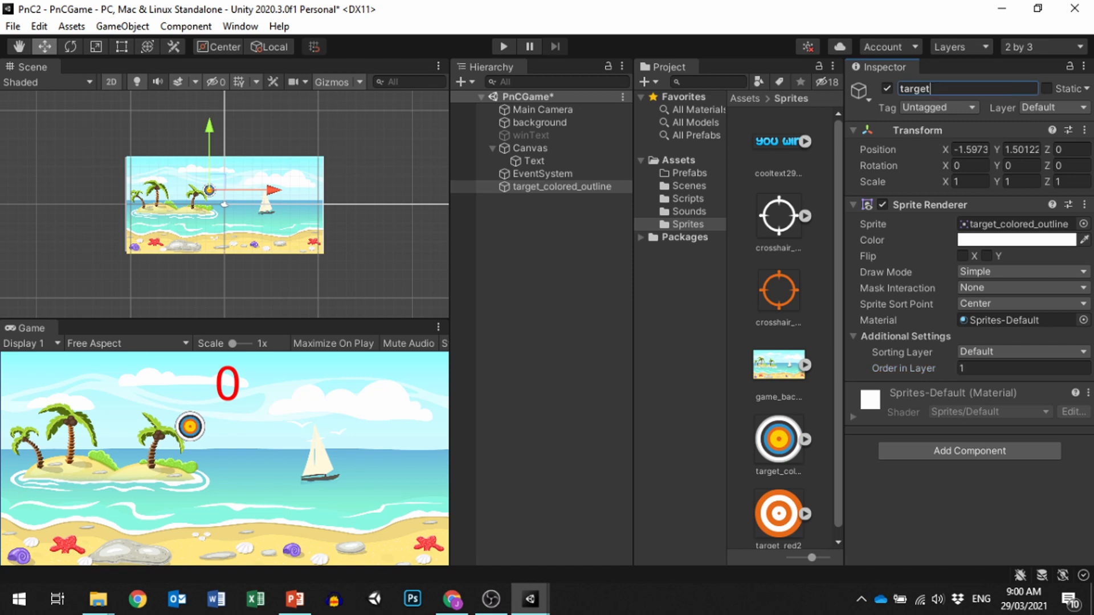
{"action": "left_click", "coordinate": [900, 89]}
{"action": "key", "text": "Delete"}
{"action": "left_click", "coordinate": [550, 256]}
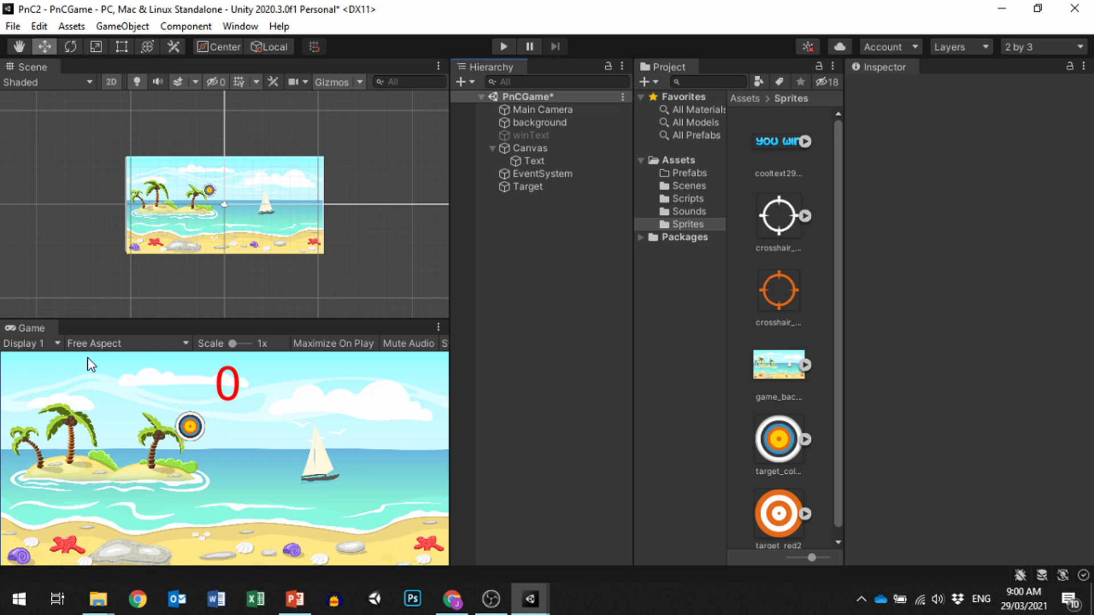
Reset the position of the Target object to the origin
{"action": "left_click", "coordinate": [528, 187]}
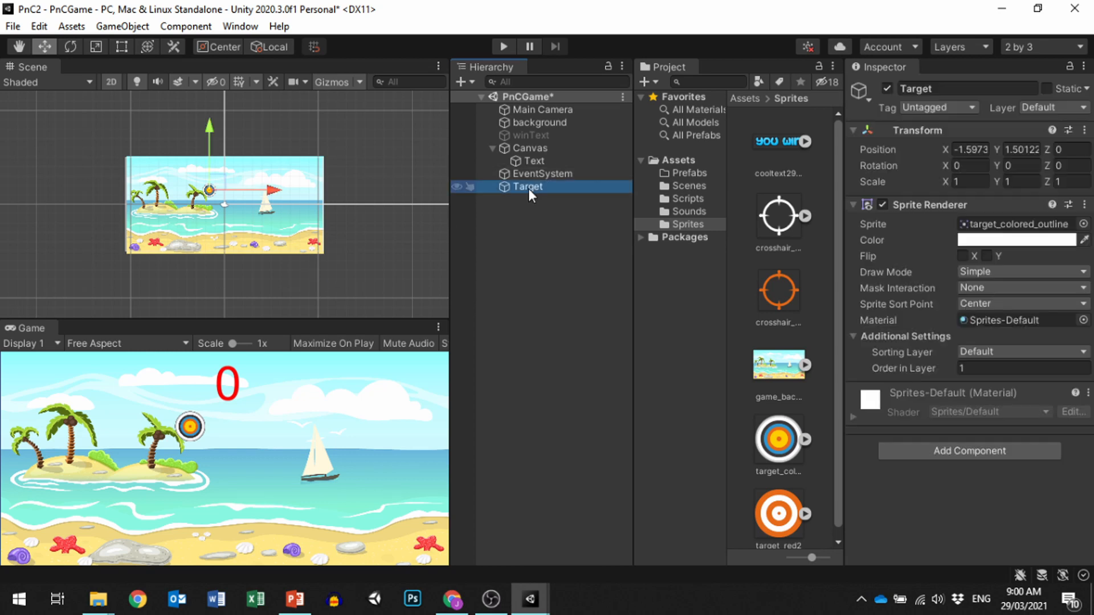
{"action": "left_click", "coordinate": [959, 150]}
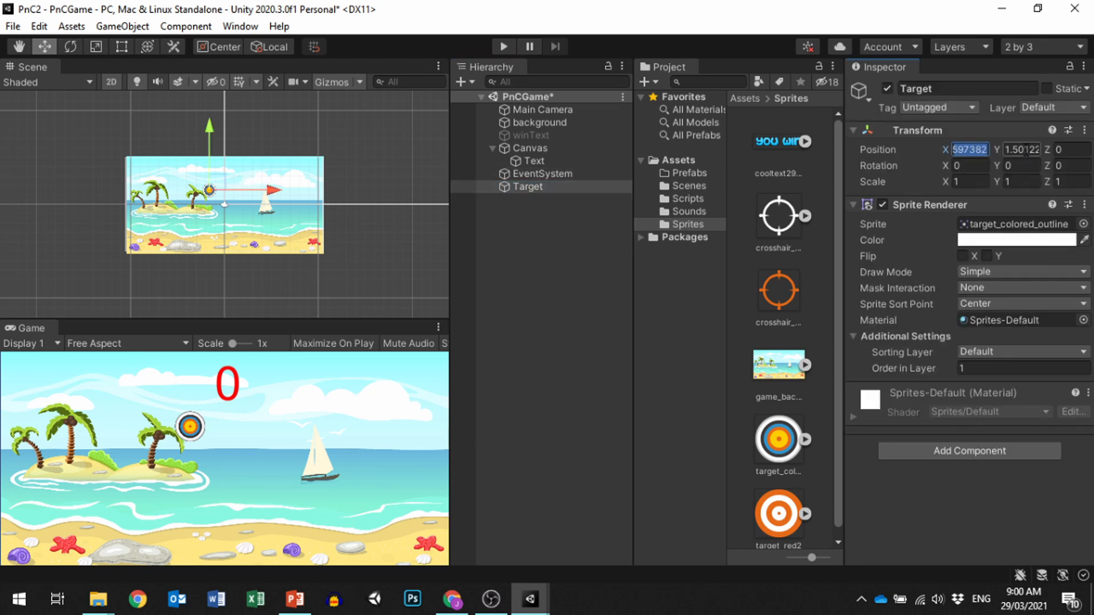
{"action": "type", "text": "0"}
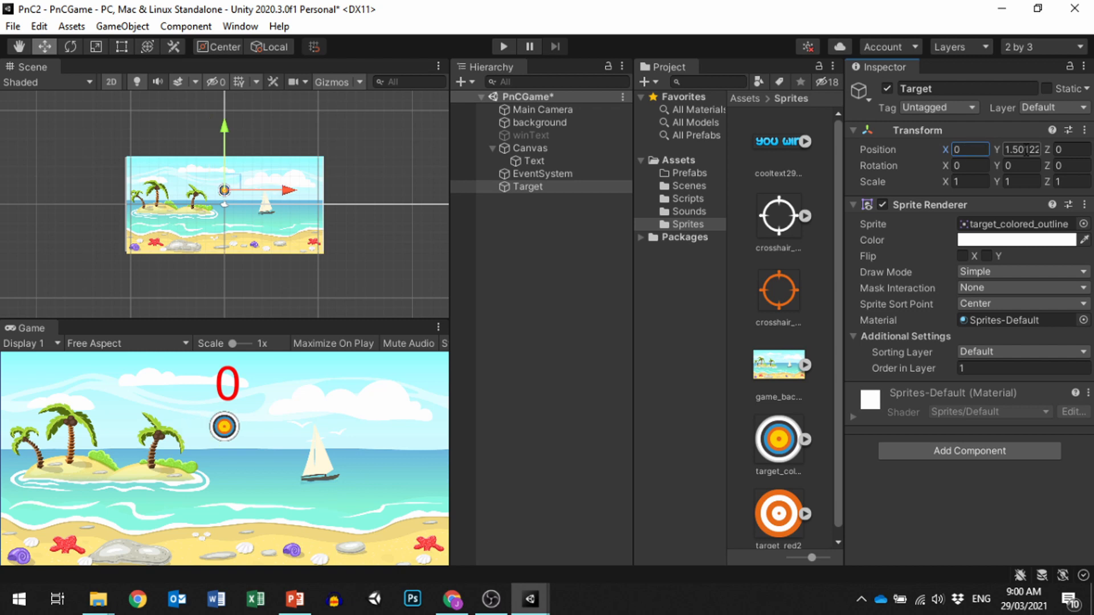
{"action": "left_click", "coordinate": [1084, 130]}
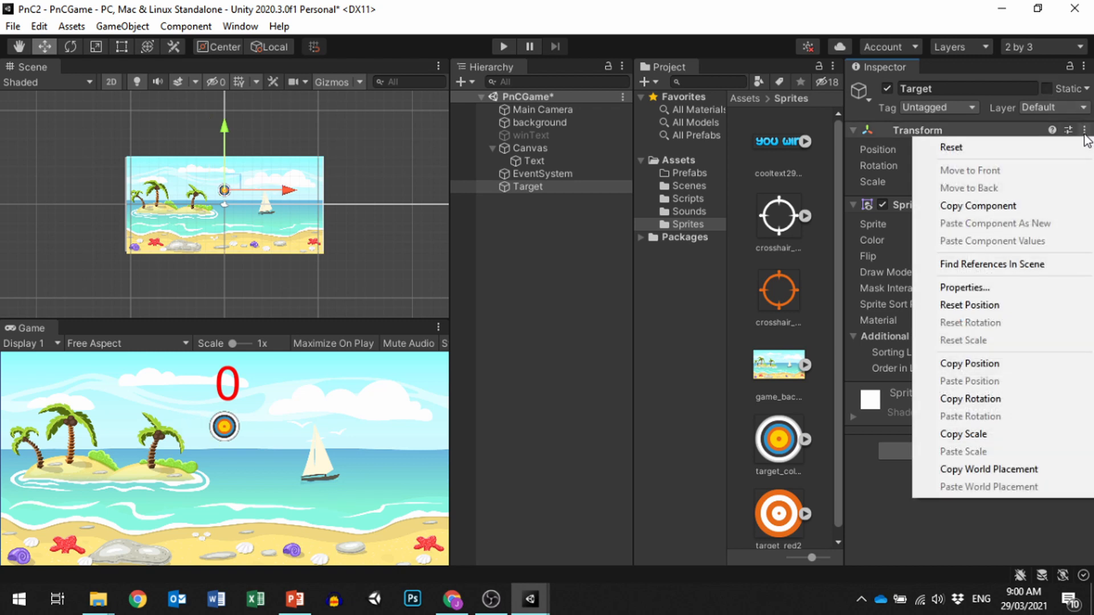
{"action": "left_click", "coordinate": [969, 307]}
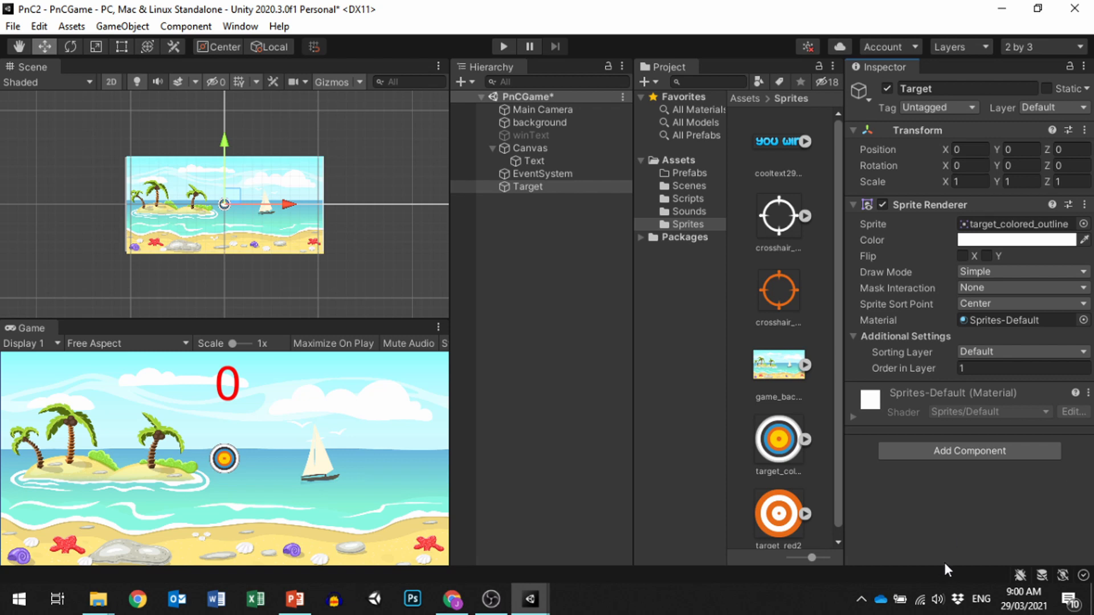
Add a Circle Collider 2D component to Target and check its outline around the sprite in the Scene view
{"action": "left_click", "coordinate": [971, 451]}
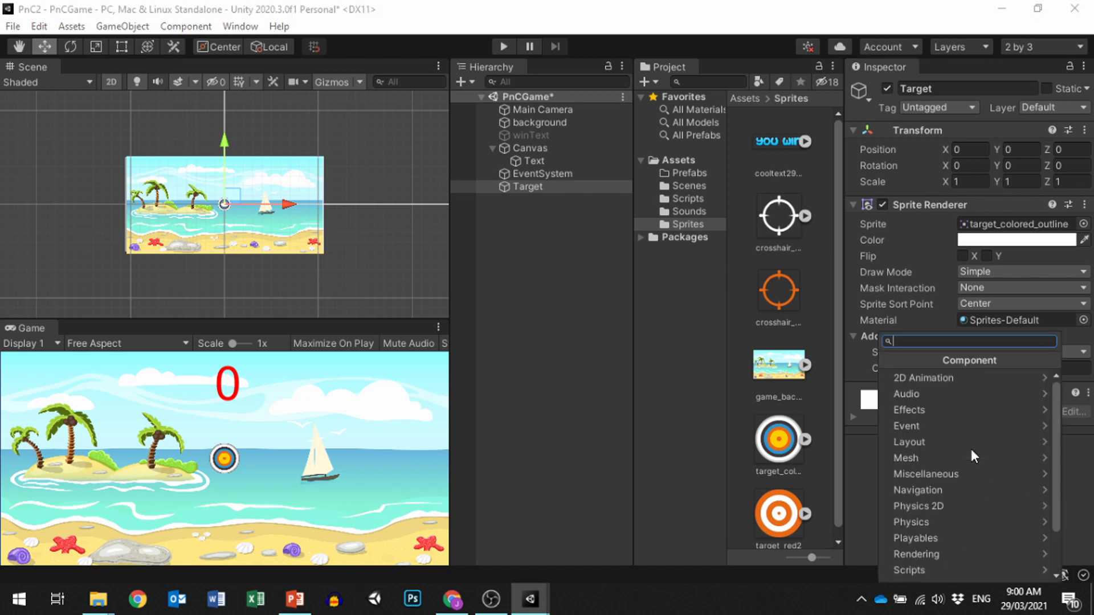
{"action": "left_click", "coordinate": [942, 508]}
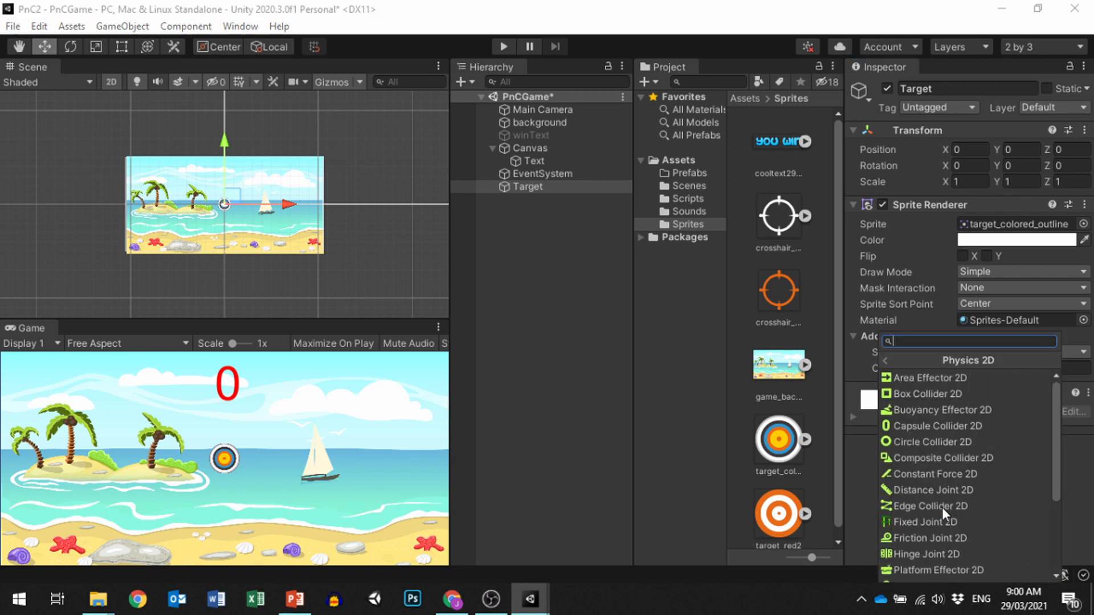
{"action": "left_click", "coordinate": [949, 442]}
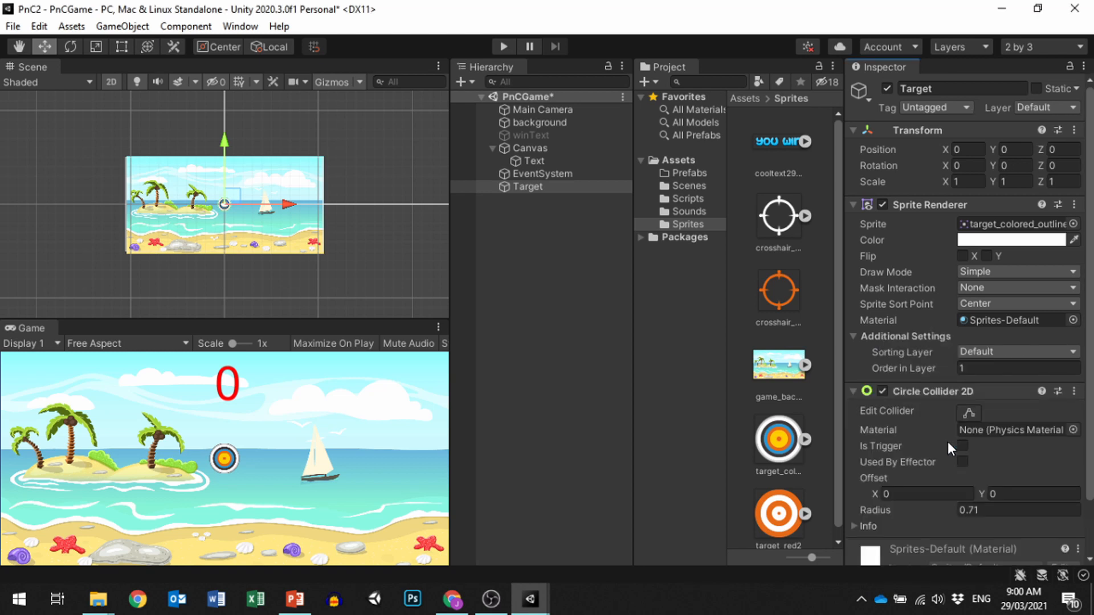
{"action": "scroll", "coordinate": [949, 442], "scroll_direction": "down", "scroll_amount": 2}
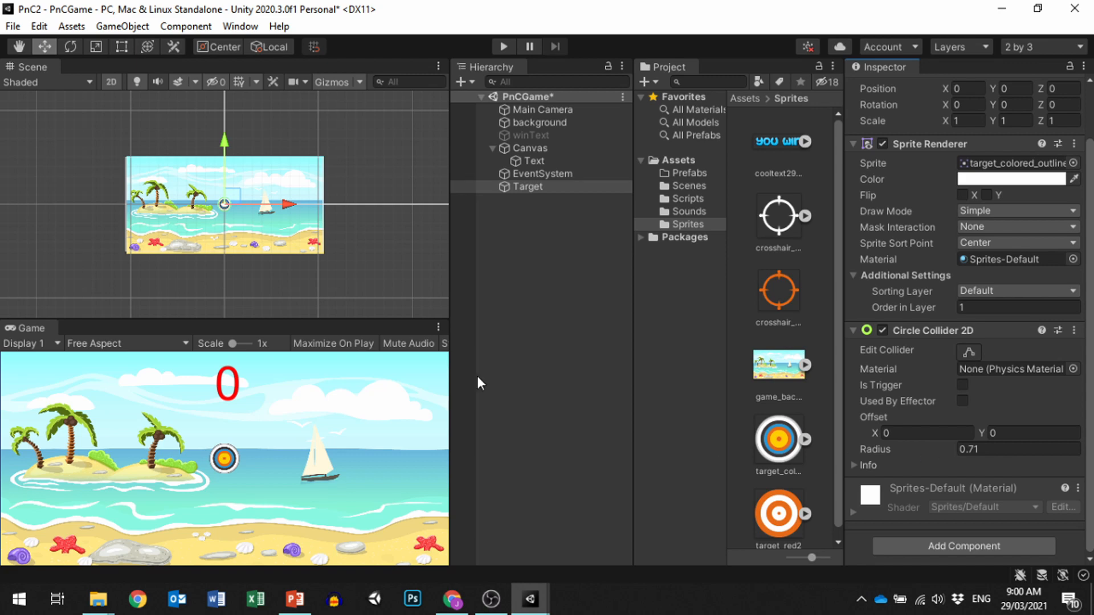
{"action": "scroll", "coordinate": [225, 214], "scroll_direction": "up", "scroll_amount": 6}
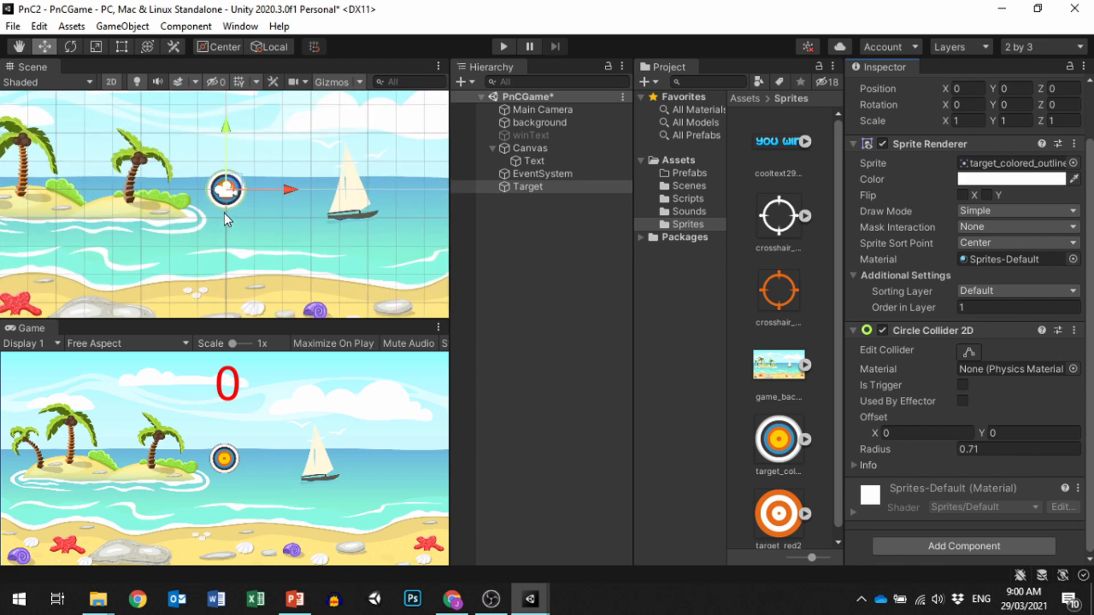
{"action": "scroll", "coordinate": [225, 215], "scroll_direction": "up", "scroll_amount": 5}
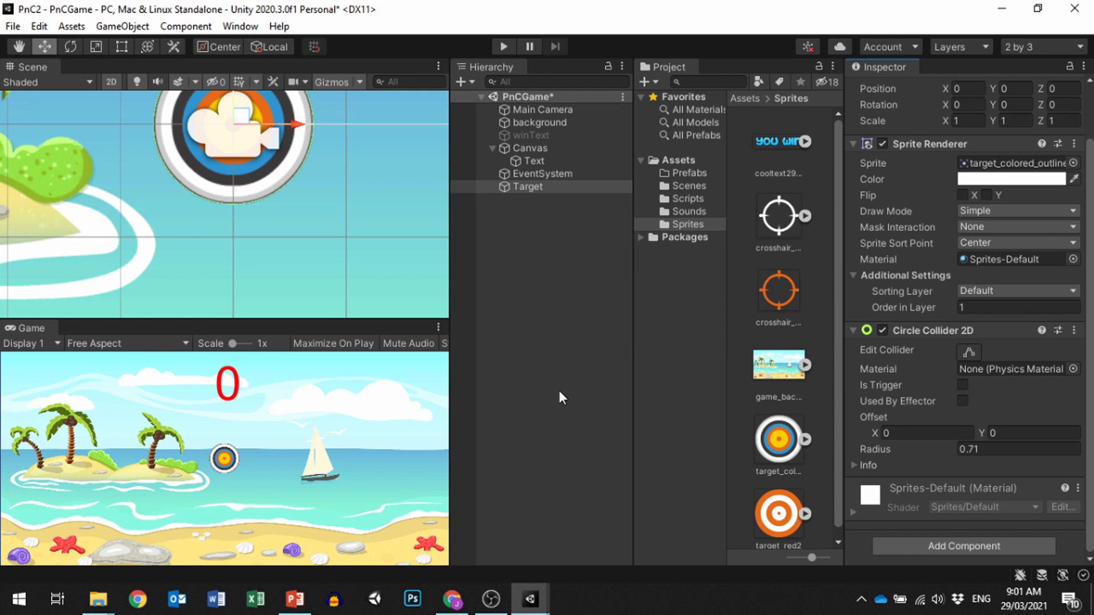
Attach the Targeted script to the Target object and save the object as a prefab in the Prefabs folder
{"action": "left_click", "coordinate": [956, 546]}
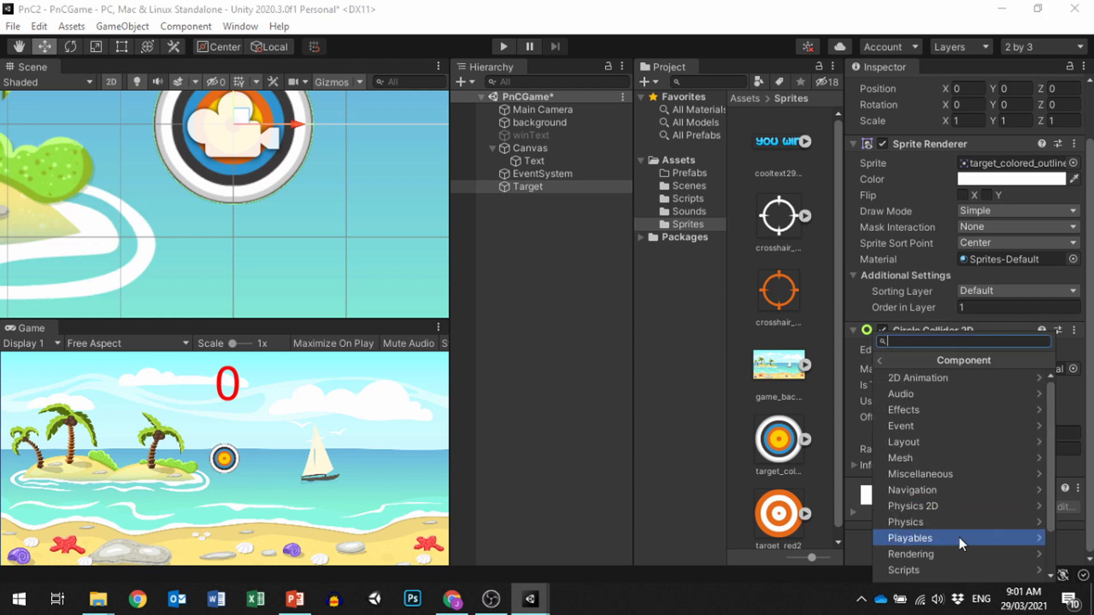
{"action": "left_click", "coordinate": [939, 570]}
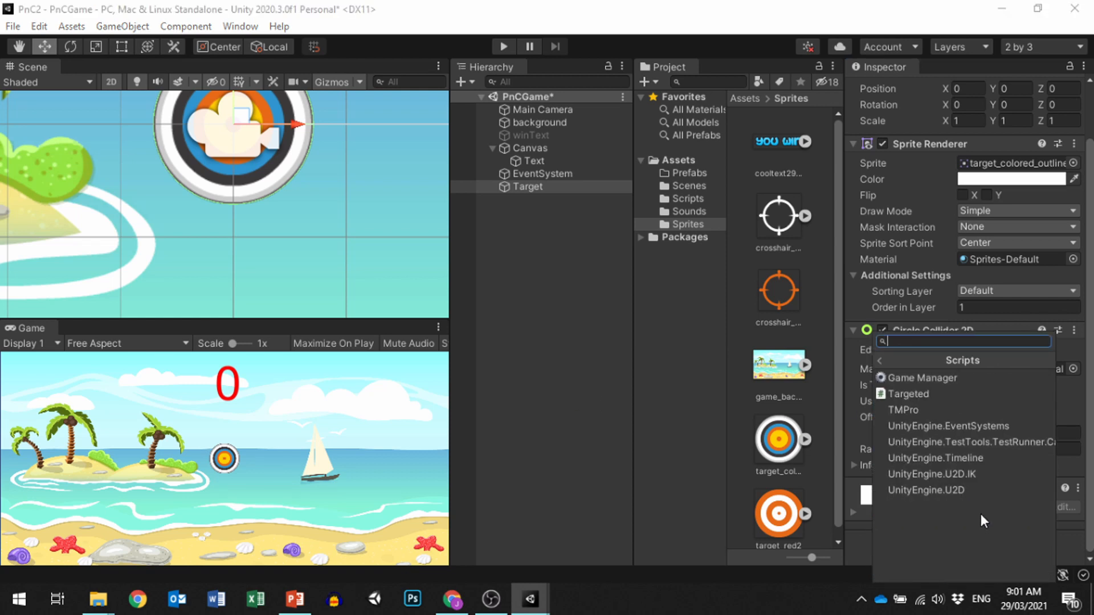
{"action": "left_click", "coordinate": [916, 395]}
{"action": "scroll", "coordinate": [934, 490], "scroll_direction": "down", "scroll_amount": 2}
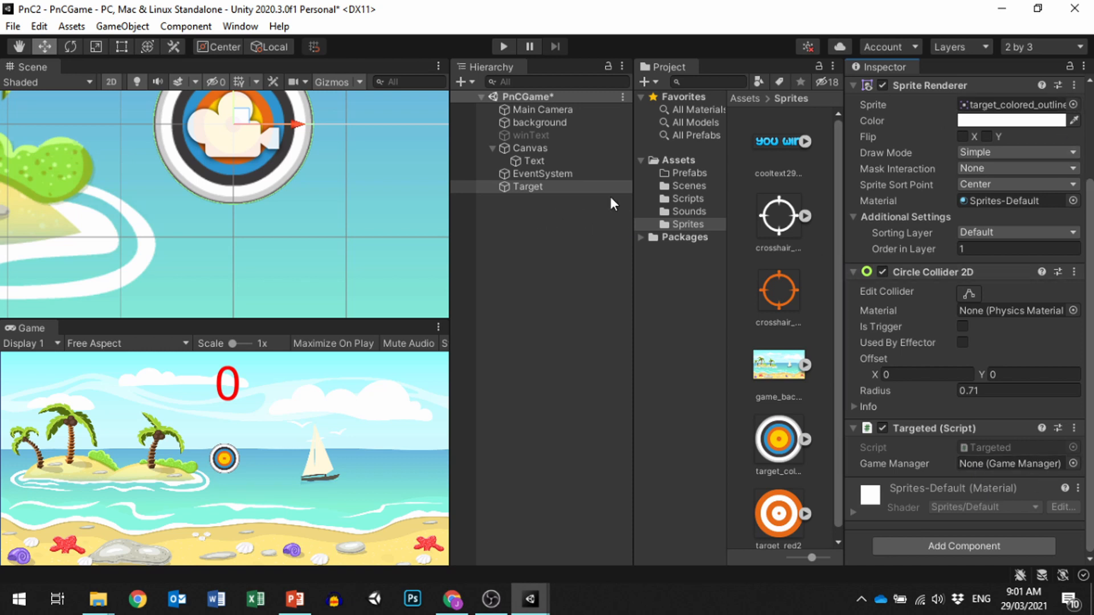
{"action": "left_click_drag", "start_coordinate": [515, 186], "coordinate": [682, 172]}
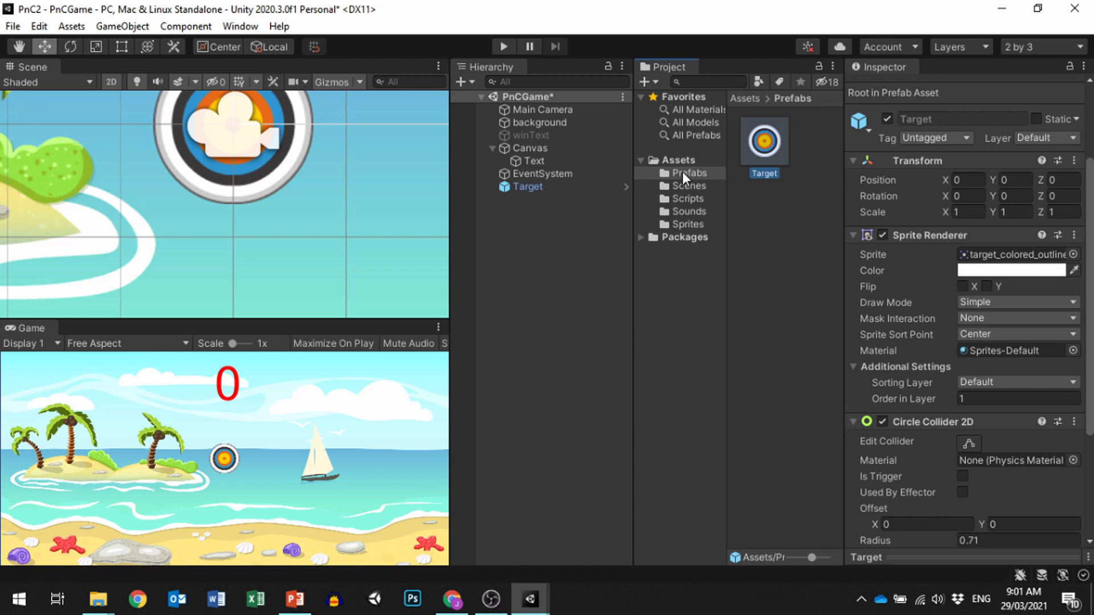
Create an empty GameObject in the PnCGame scene and name it GameManager
{"action": "right_click", "coordinate": [526, 97]}
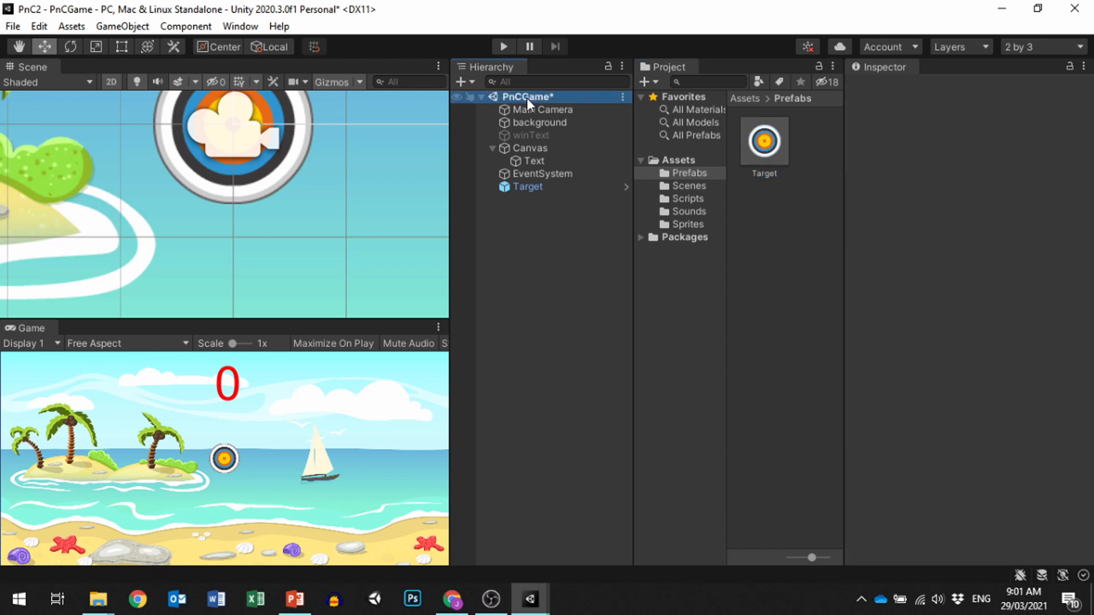
{"action": "mouse_move", "coordinate": [587, 291]}
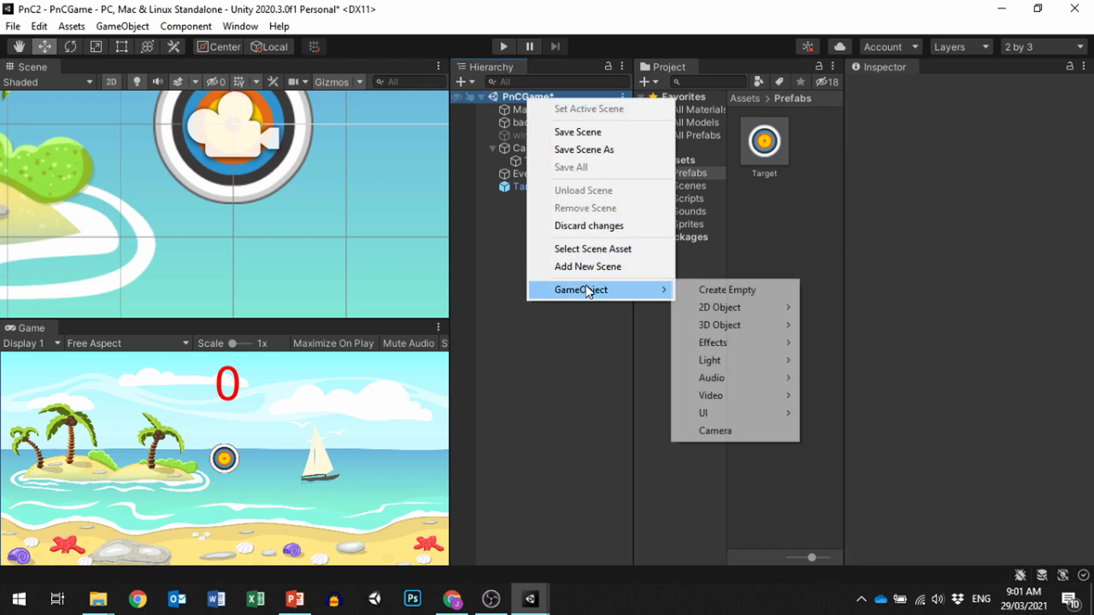
{"action": "left_click", "coordinate": [721, 290]}
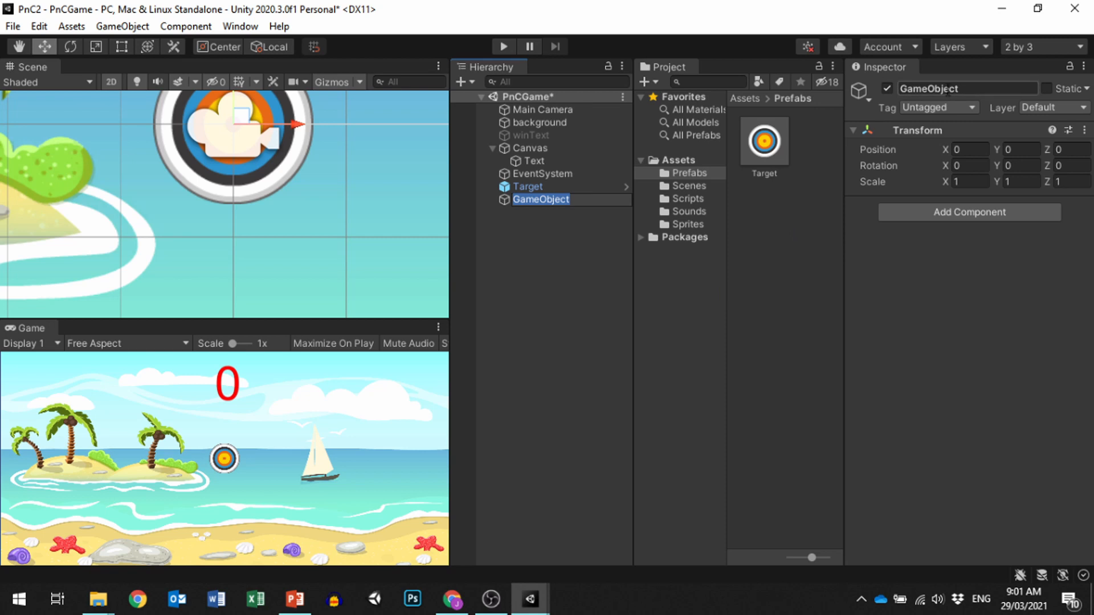
{"action": "left_click_drag", "start_coordinate": [927, 89], "coordinate": [1079, 98]}
{"action": "type", "text": "Managewr"}
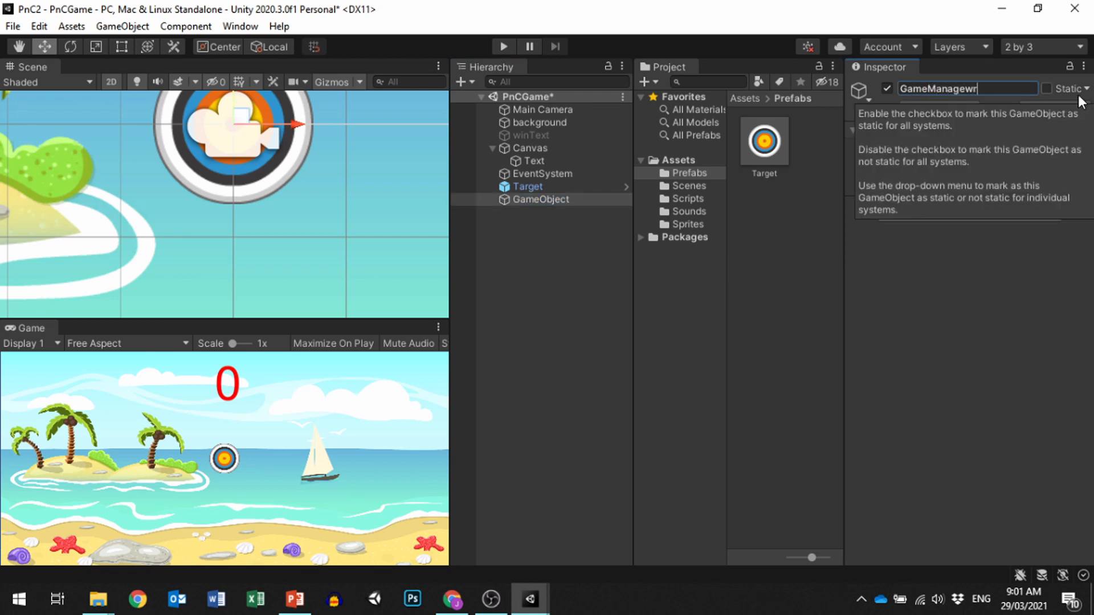
{"action": "key", "text": "BackSpace"}
{"action": "key", "text": "BackSpace"}
{"action": "type", "text": "r"}
{"action": "key", "text": "Return"}
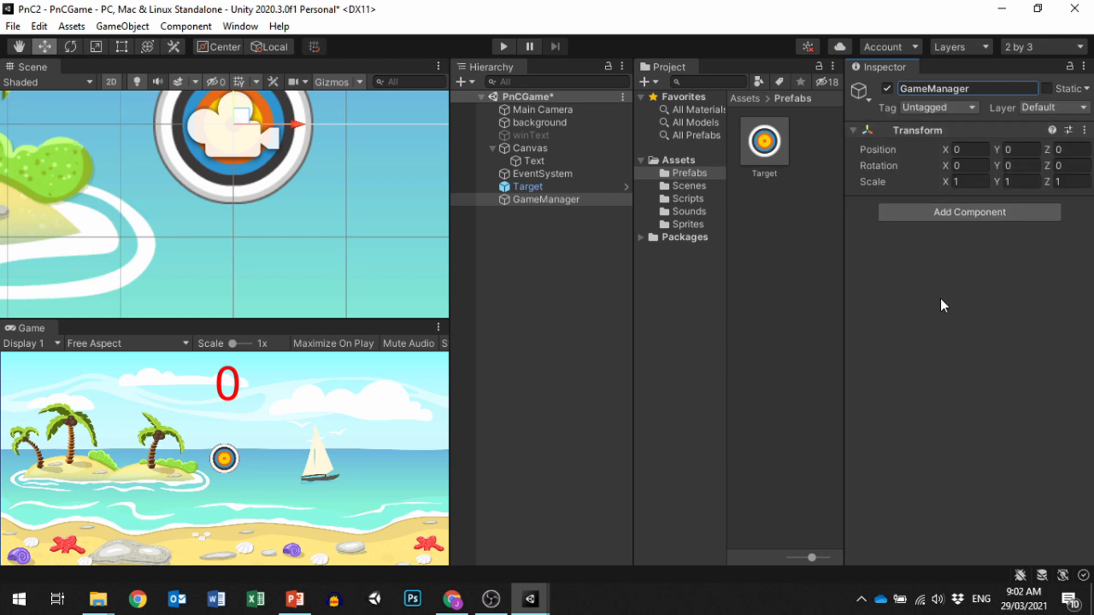
Add the Game Manager script as a component of the GameManager object
{"action": "left_click", "coordinate": [970, 215]}
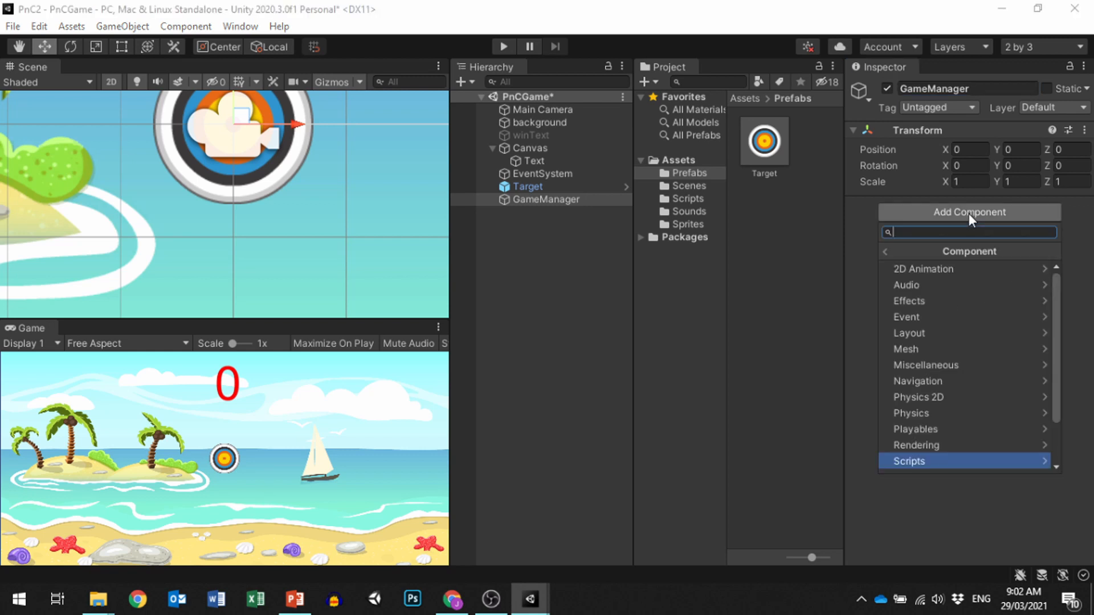
{"action": "left_click", "coordinate": [939, 462]}
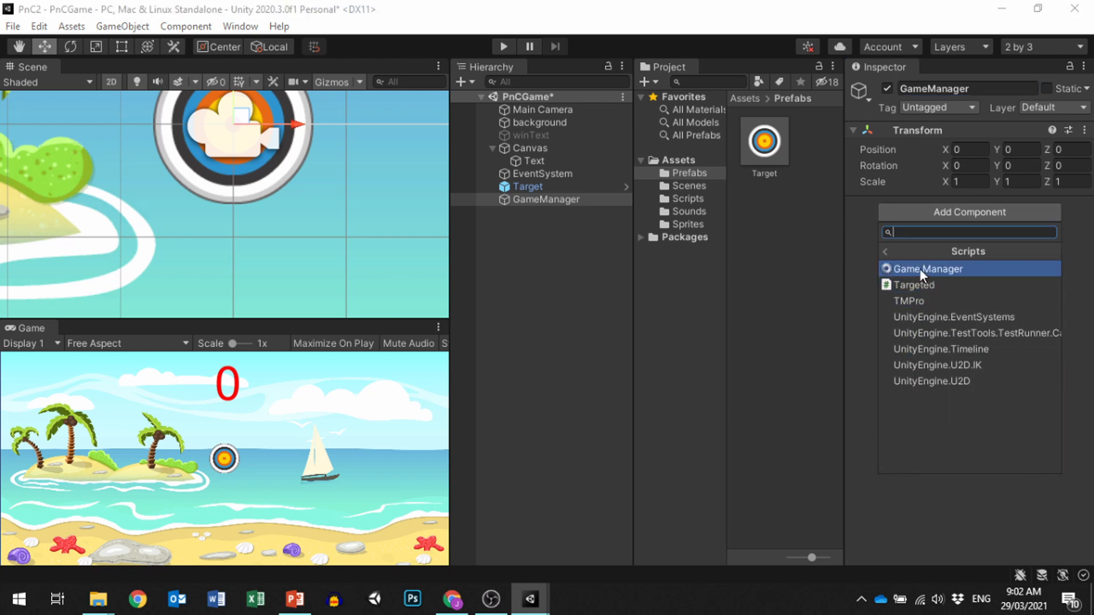
{"action": "left_click", "coordinate": [920, 269]}
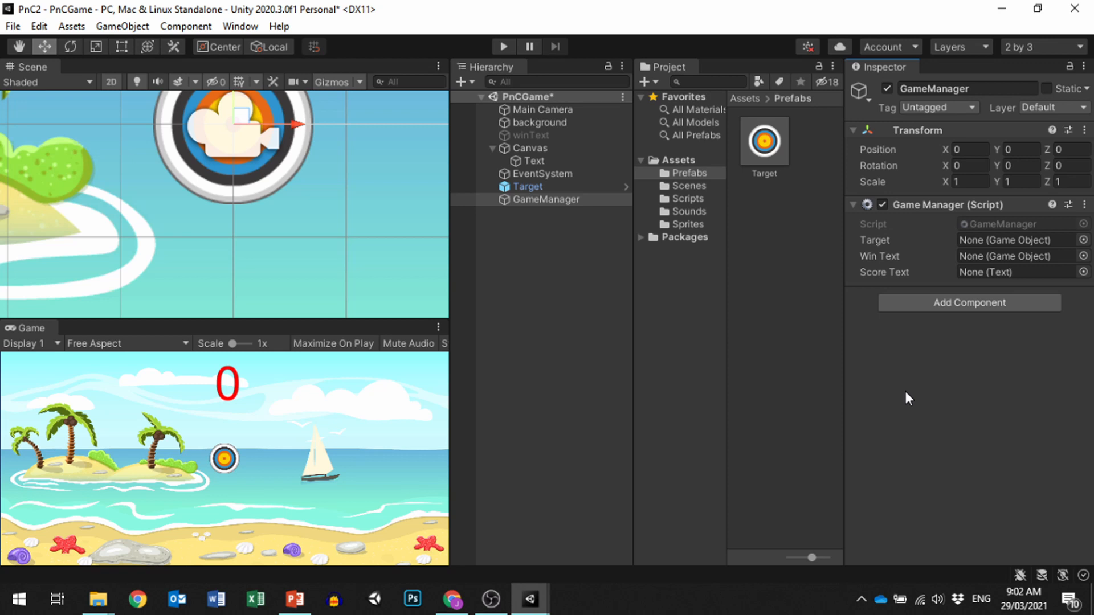
Assign the Target prefab to the Game Manager script's Target field and the winText object to its Win Text field
{"action": "left_click", "coordinate": [767, 146]}
{"action": "left_click_drag", "start_coordinate": [767, 146], "coordinate": [991, 244]}
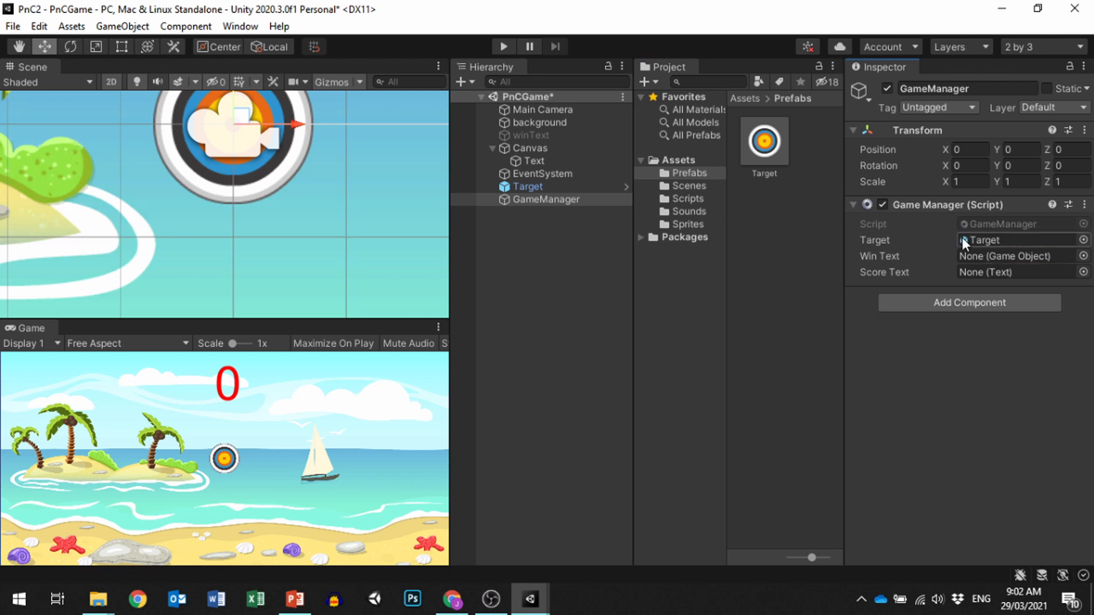
{"action": "left_click_drag", "start_coordinate": [536, 135], "coordinate": [992, 258]}
Rename the Canvas's Text object to scoreText and assign it to the Score Text field of the GameManager's script
{"action": "left_click", "coordinate": [525, 160]}
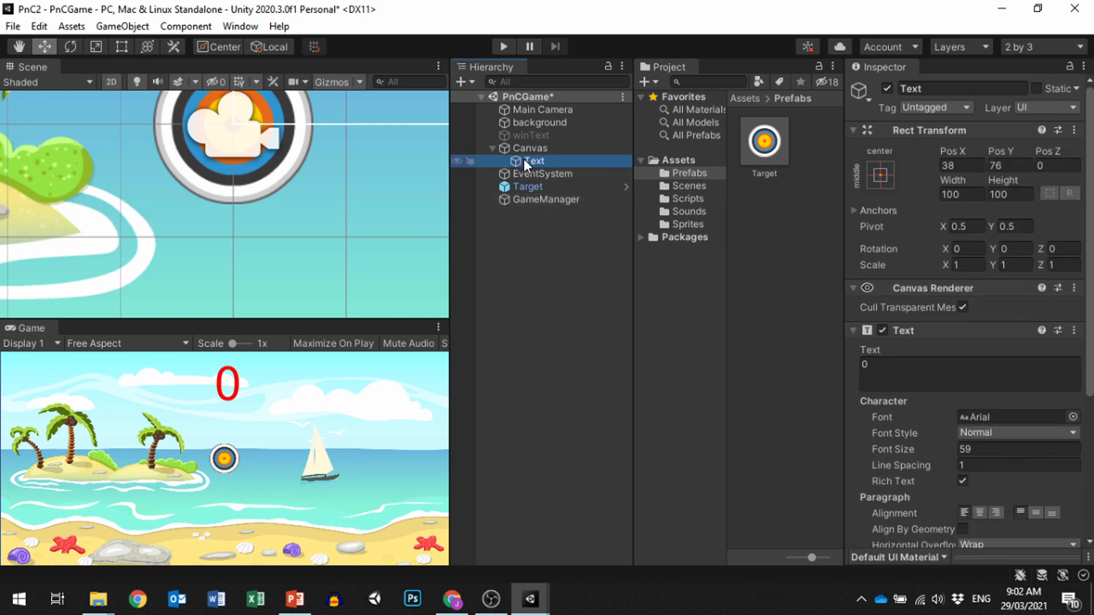
{"action": "left_click", "coordinate": [903, 87]}
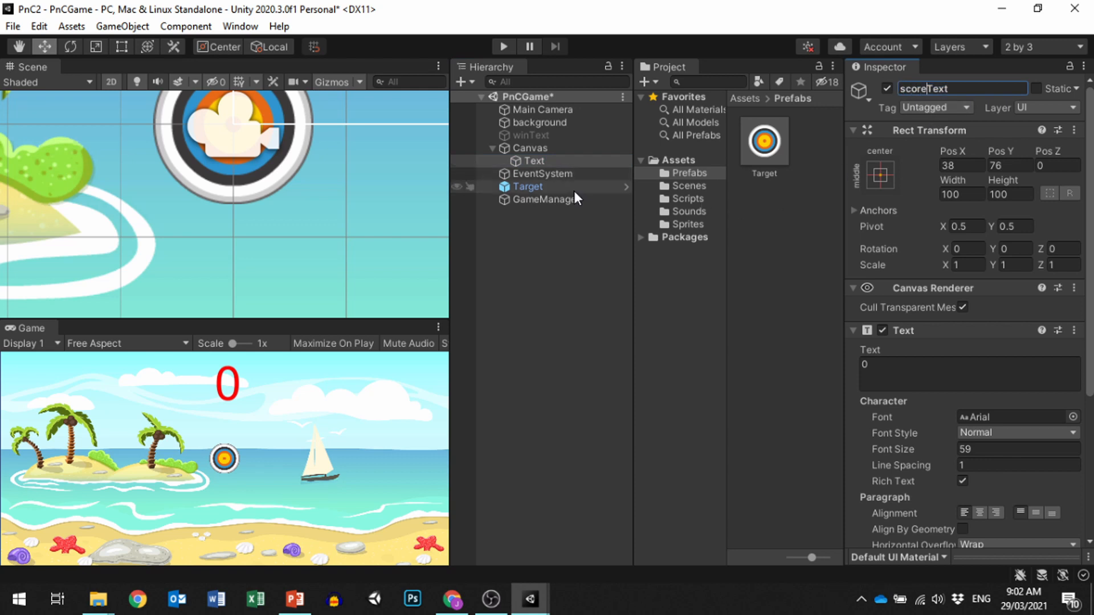
{"action": "left_click", "coordinate": [555, 200]}
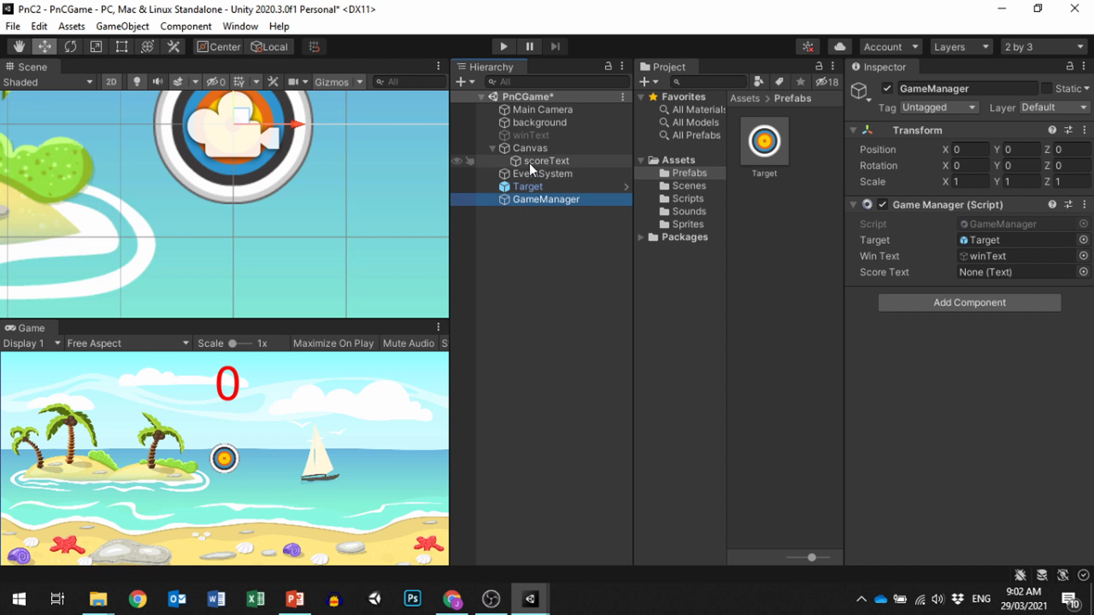
{"action": "left_click_drag", "start_coordinate": [529, 162], "coordinate": [983, 272]}
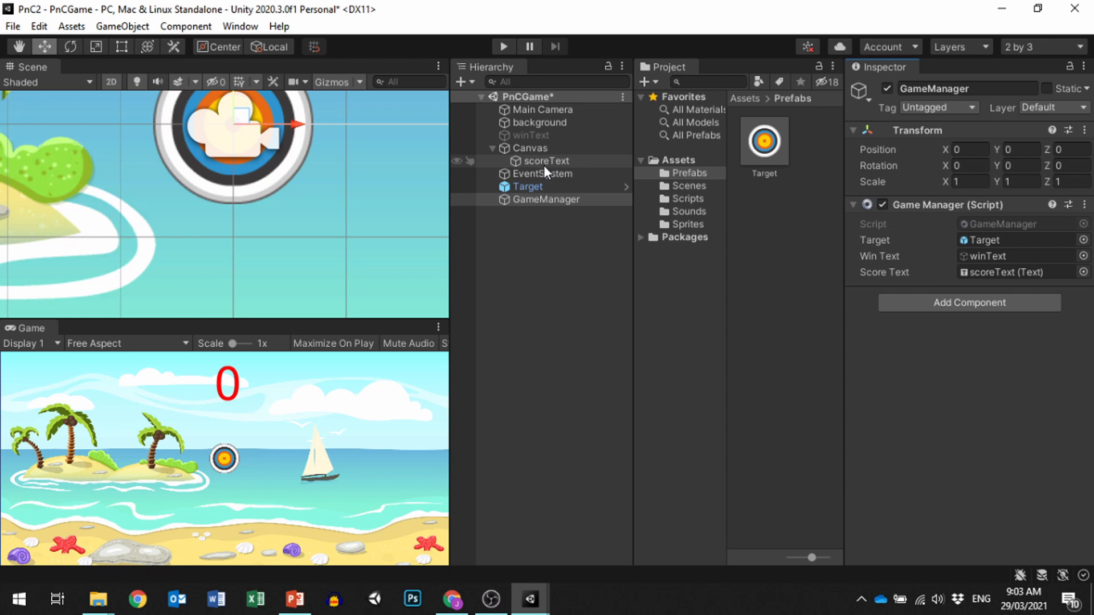
Add an Audio Source component to the GameManager object
{"action": "left_click", "coordinate": [933, 300]}
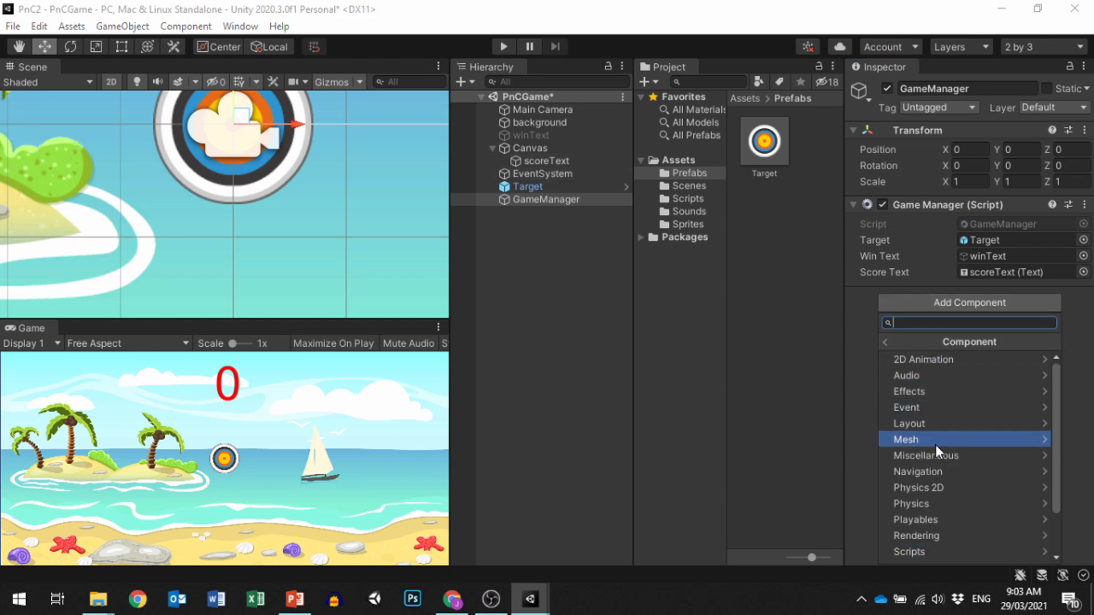
{"action": "left_click", "coordinate": [953, 376]}
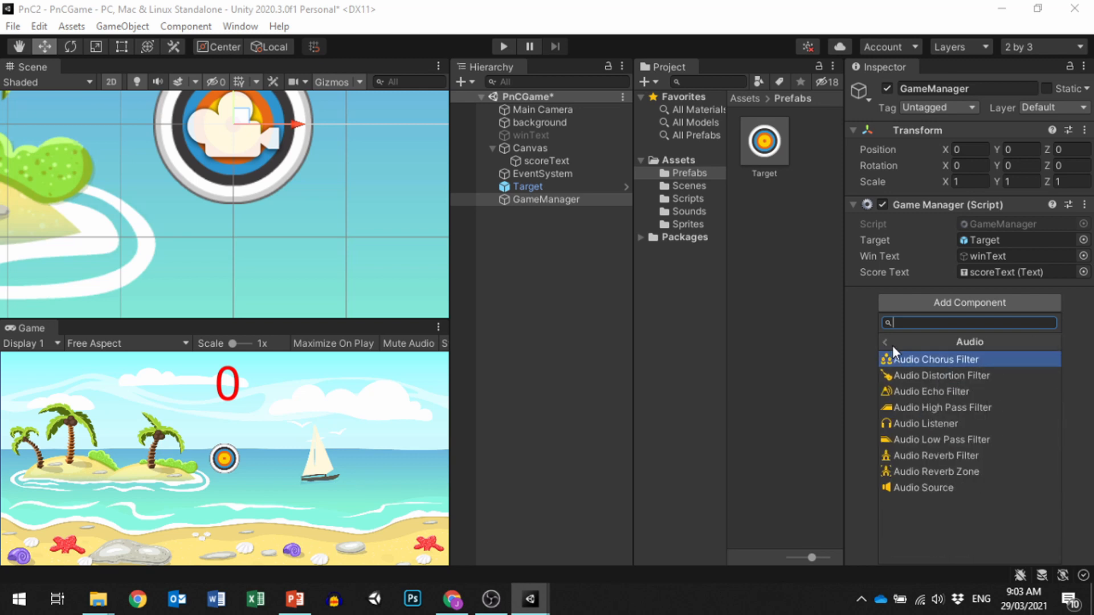
{"action": "left_click", "coordinate": [946, 487]}
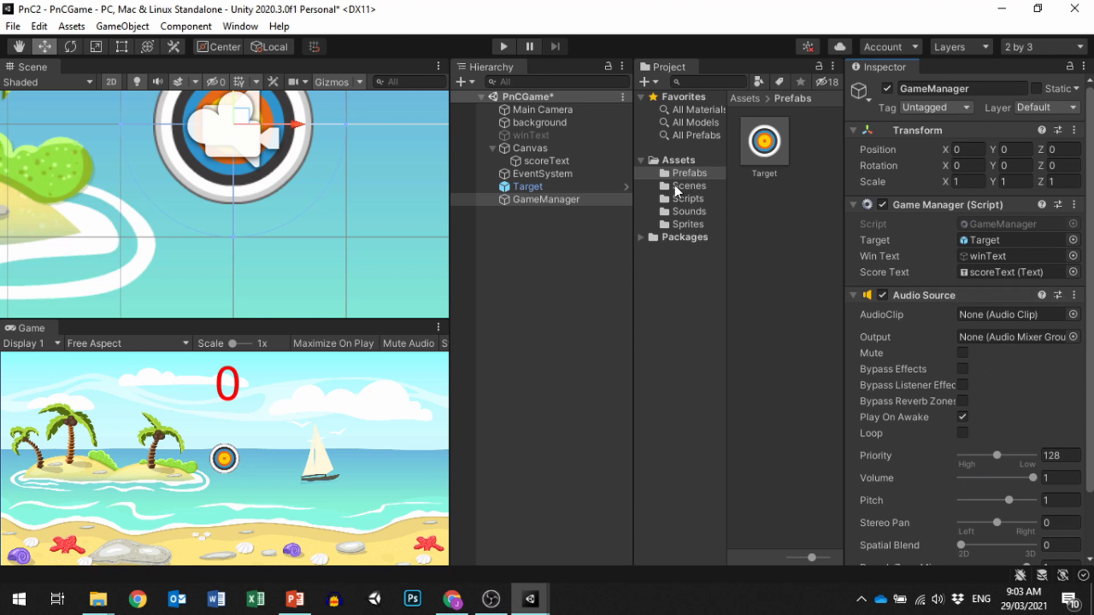
Assign the 344310__musiclegends laser sound from the Sounds folder as the Audio Source's AudioClip and turn off Play On Awake
{"action": "left_click", "coordinate": [1074, 314]}
{"action": "left_click", "coordinate": [980, 317]}
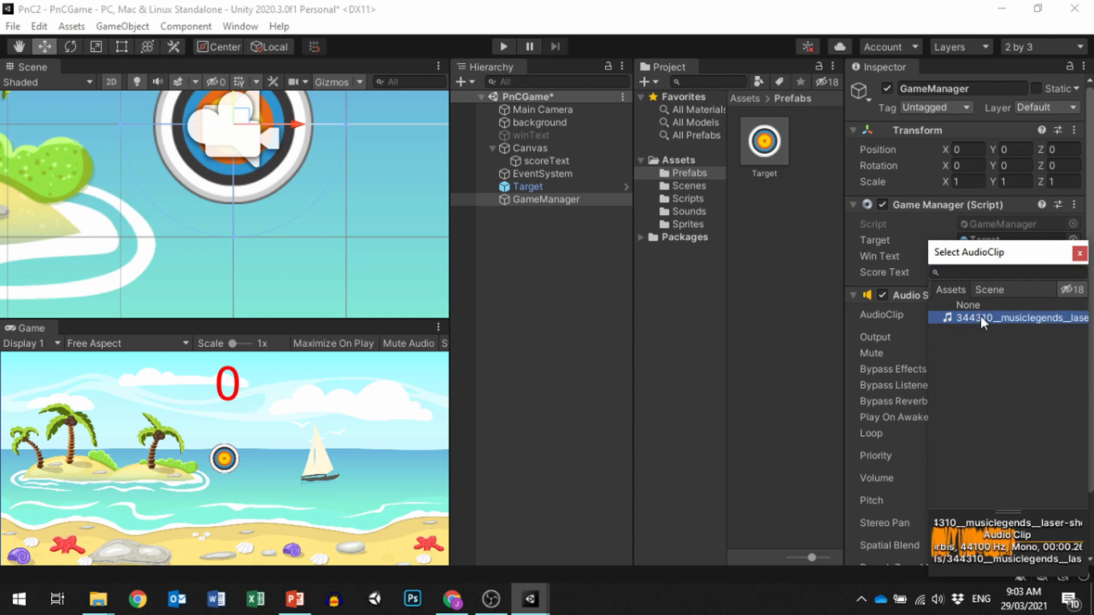
{"action": "left_click", "coordinate": [1082, 255]}
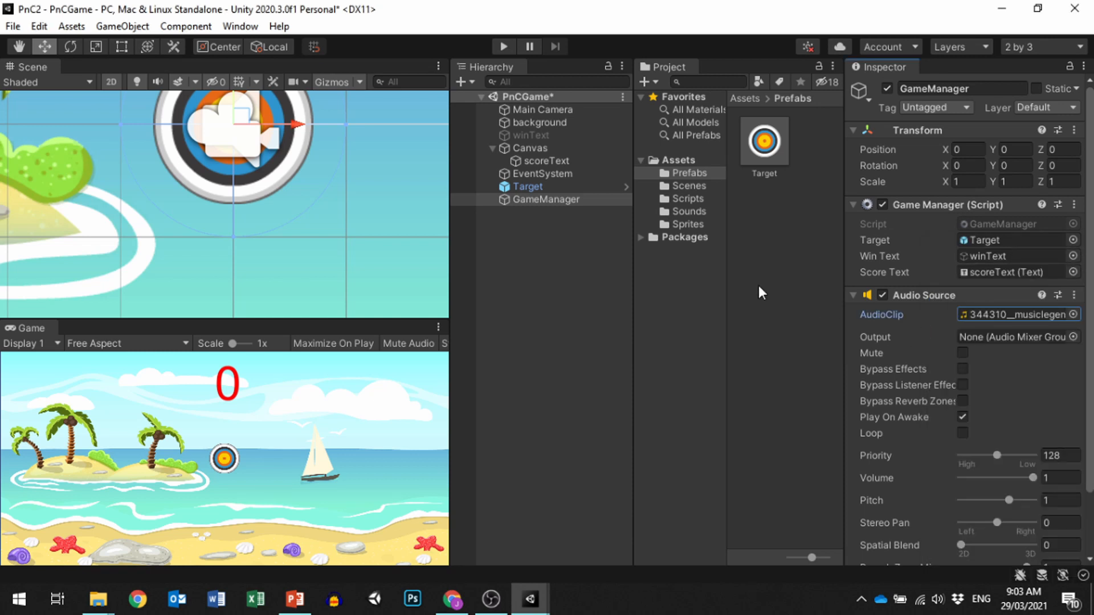
{"action": "left_click", "coordinate": [690, 211]}
{"action": "left_click_drag", "start_coordinate": [764, 141], "coordinate": [1000, 313]}
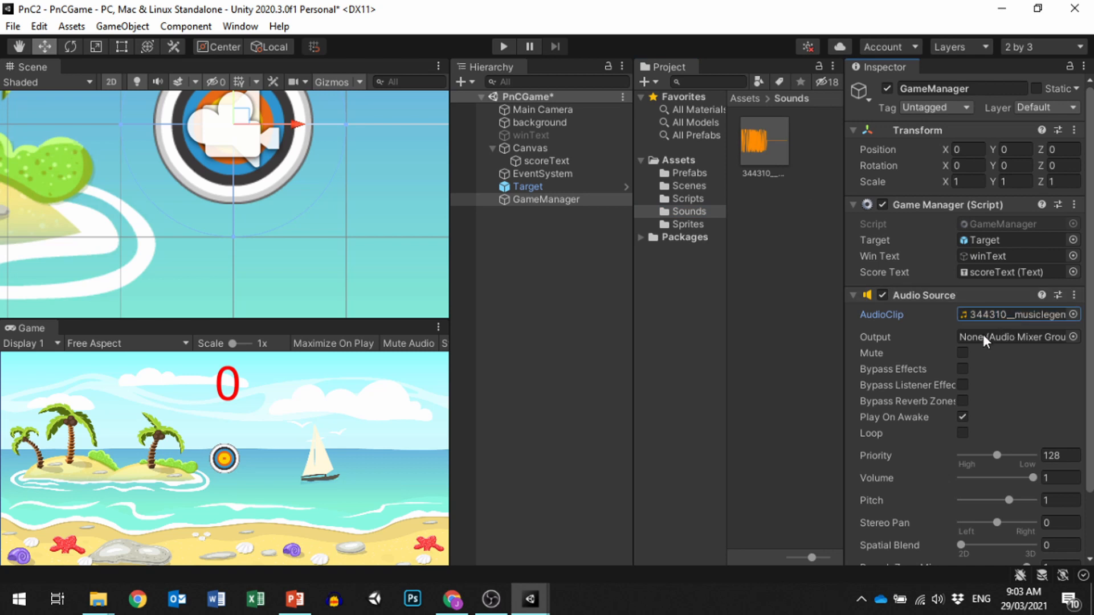
{"action": "left_click", "coordinate": [963, 418]}
Assign the GameManager object to the Game Manager field of the Targeted script on the Target object in the scene
{"action": "left_click", "coordinate": [520, 187]}
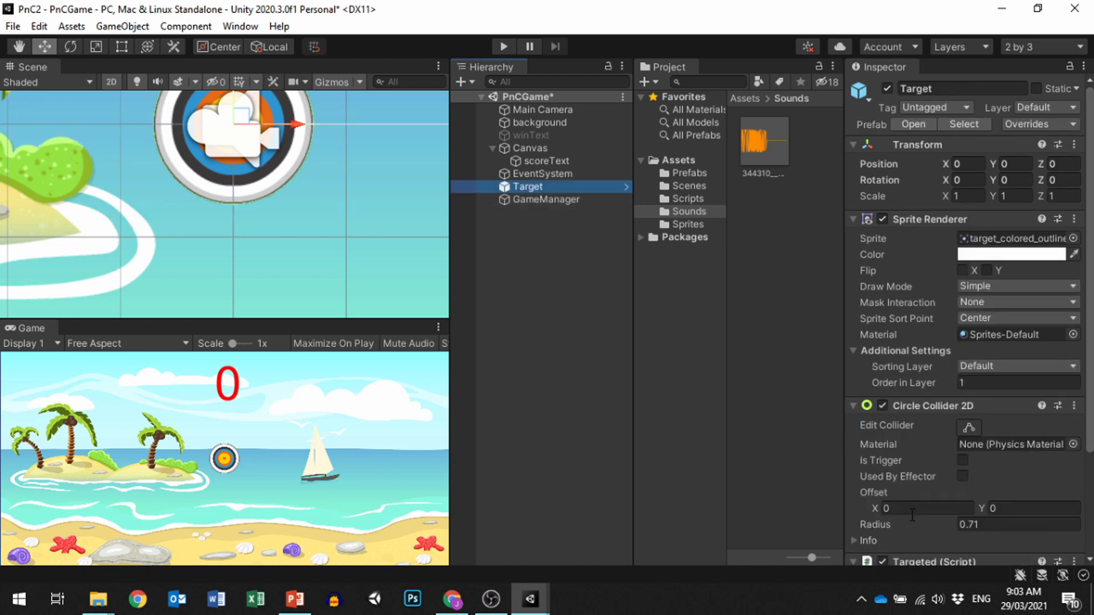
{"action": "scroll", "coordinate": [912, 516], "scroll_direction": "down", "scroll_amount": 4}
{"action": "scroll", "coordinate": [952, 419], "scroll_direction": "up", "scroll_amount": 4}
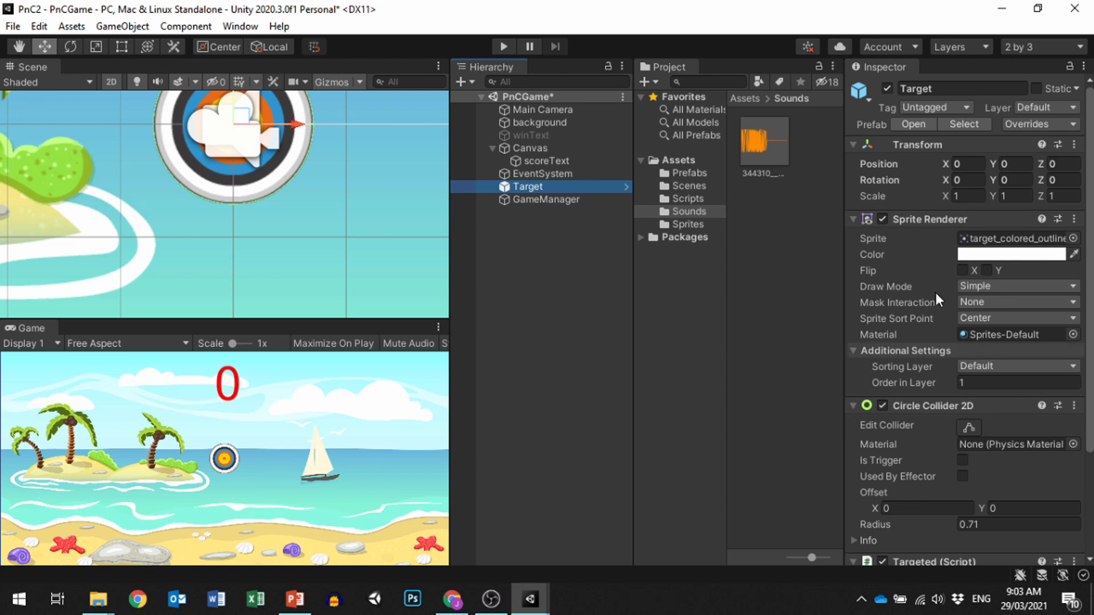
{"action": "scroll", "coordinate": [938, 391], "scroll_direction": "down", "scroll_amount": 4}
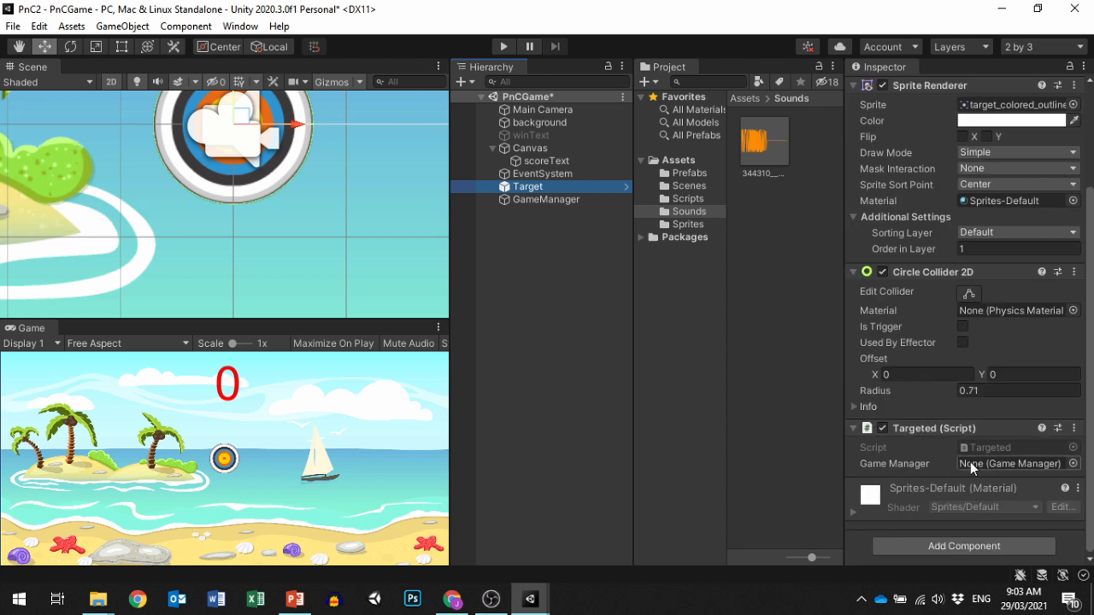
{"action": "left_click_drag", "start_coordinate": [542, 199], "coordinate": [1007, 460]}
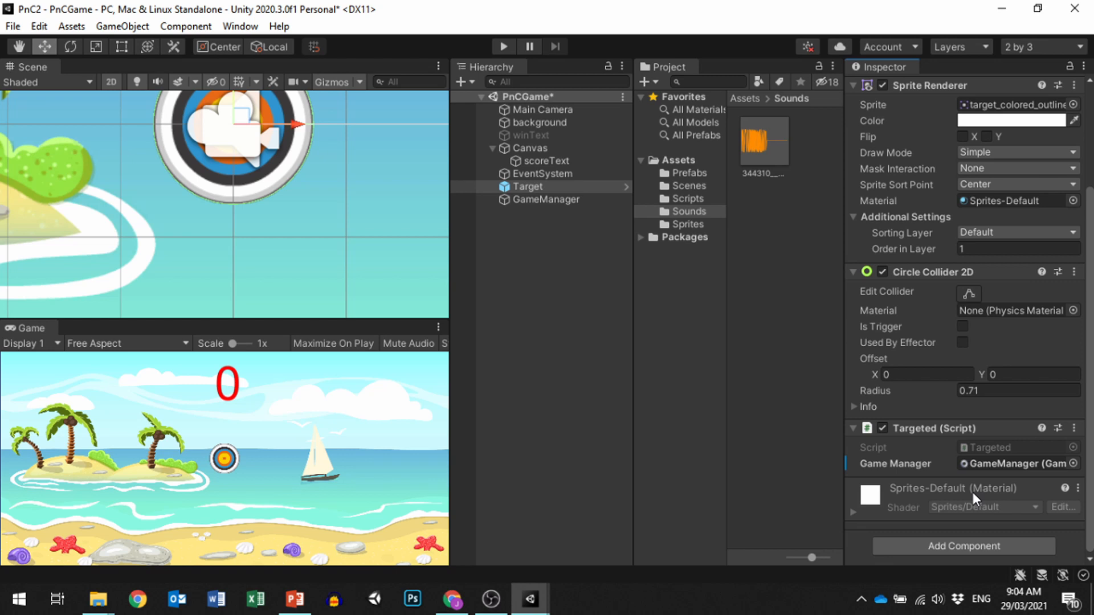
Play-test the game by hitting the targets until the score reaches 10, and stop Play mode
{"action": "left_click", "coordinate": [503, 47]}
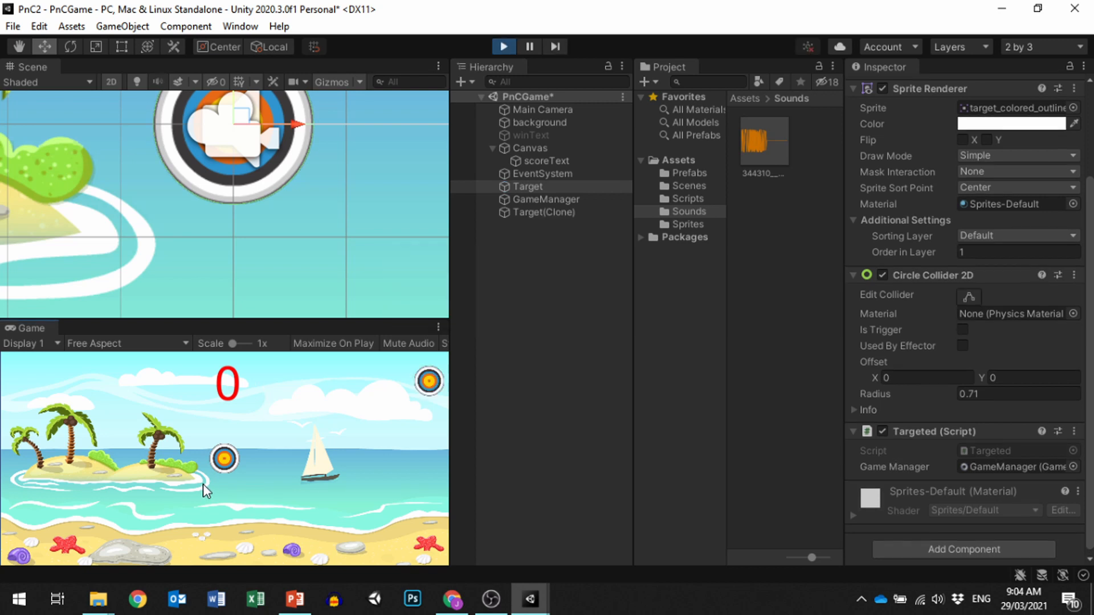
{"action": "left_click", "coordinate": [224, 459]}
{"action": "left_click", "coordinate": [430, 382]}
{"action": "left_click", "coordinate": [347, 404]}
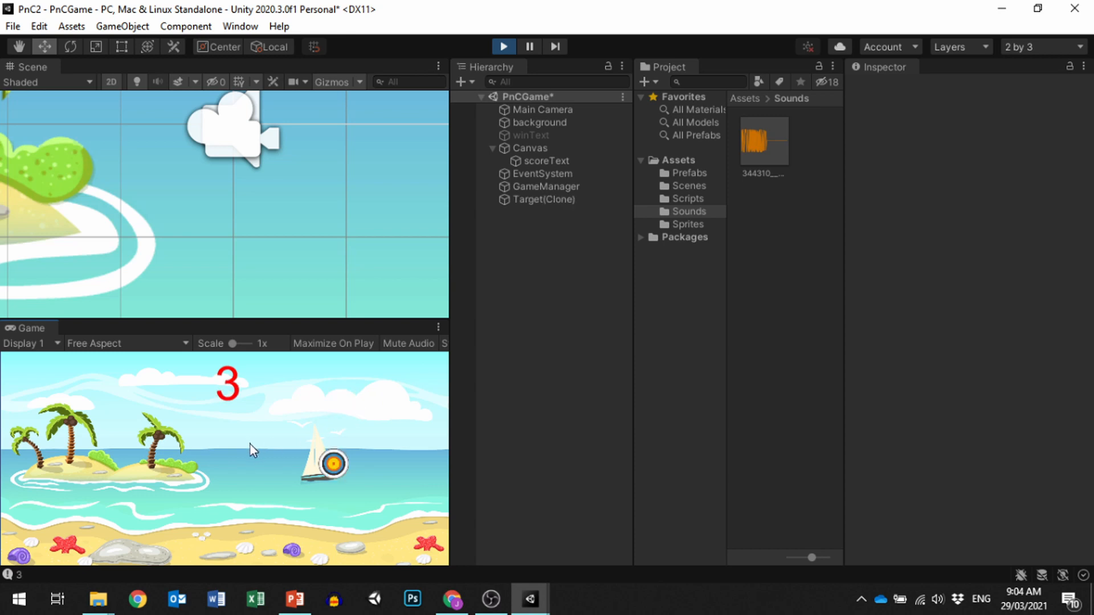
{"action": "left_click", "coordinate": [335, 463]}
{"action": "left_click", "coordinate": [161, 388]}
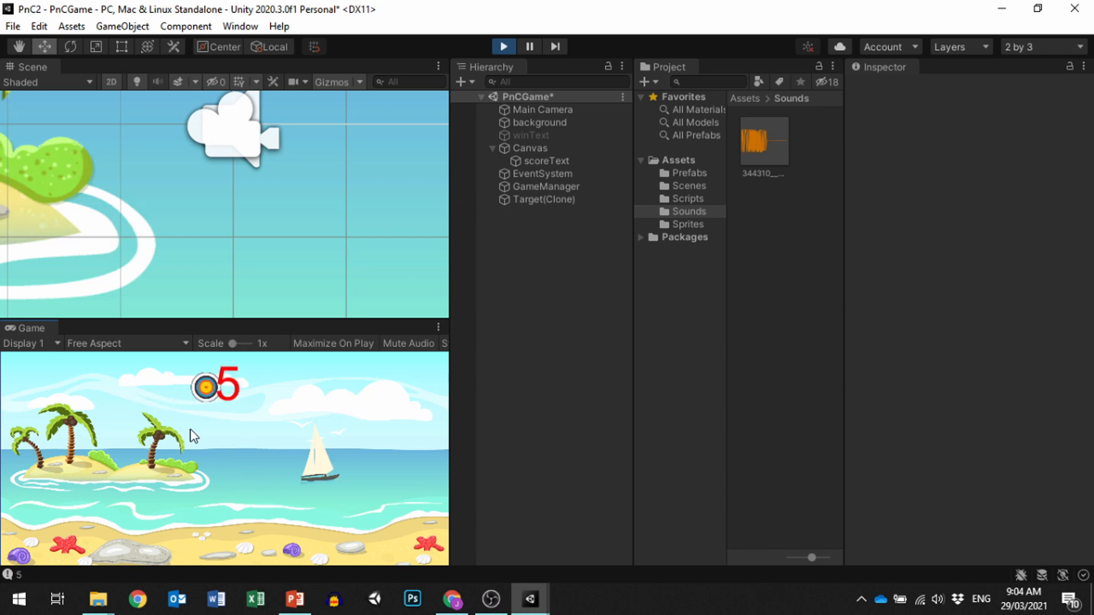
{"action": "left_click", "coordinate": [206, 389]}
{"action": "left_click", "coordinate": [380, 537]}
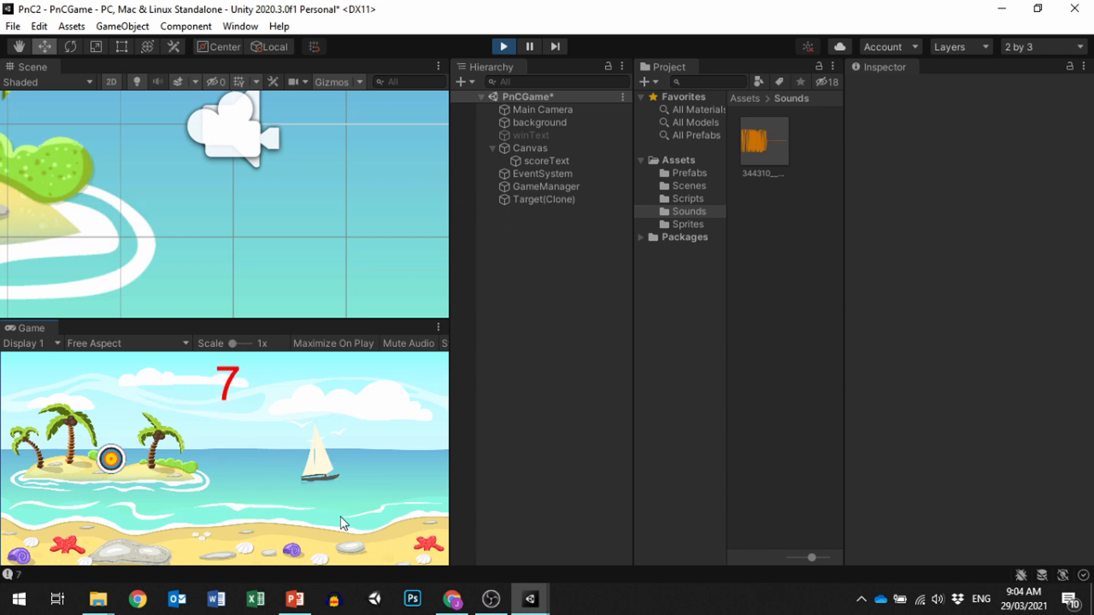
{"action": "left_click", "coordinate": [110, 457]}
{"action": "left_click", "coordinate": [406, 444]}
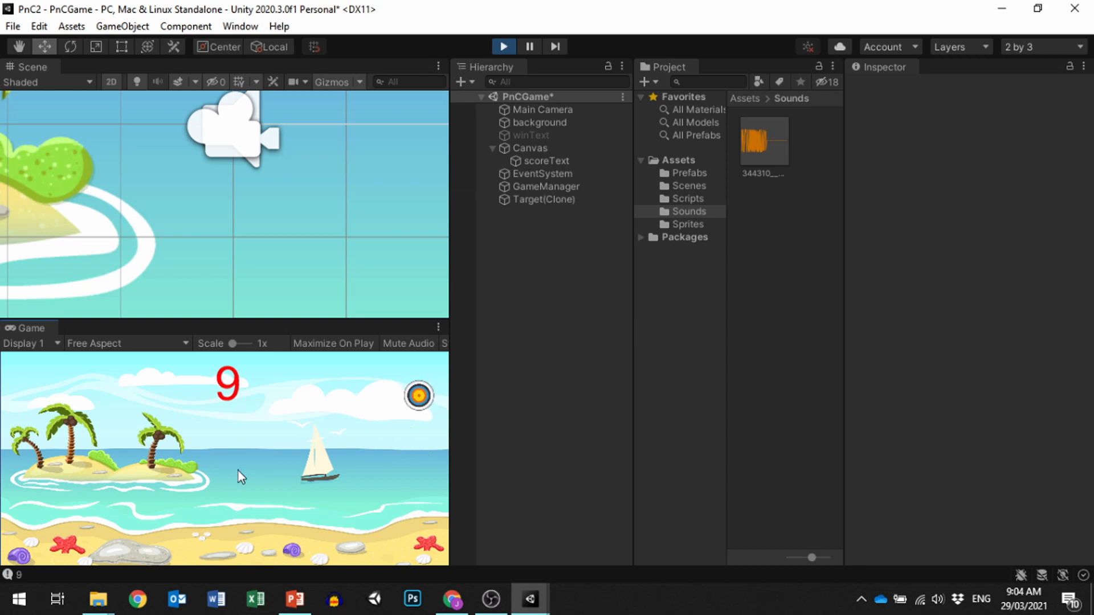
{"action": "left_click", "coordinate": [430, 398]}
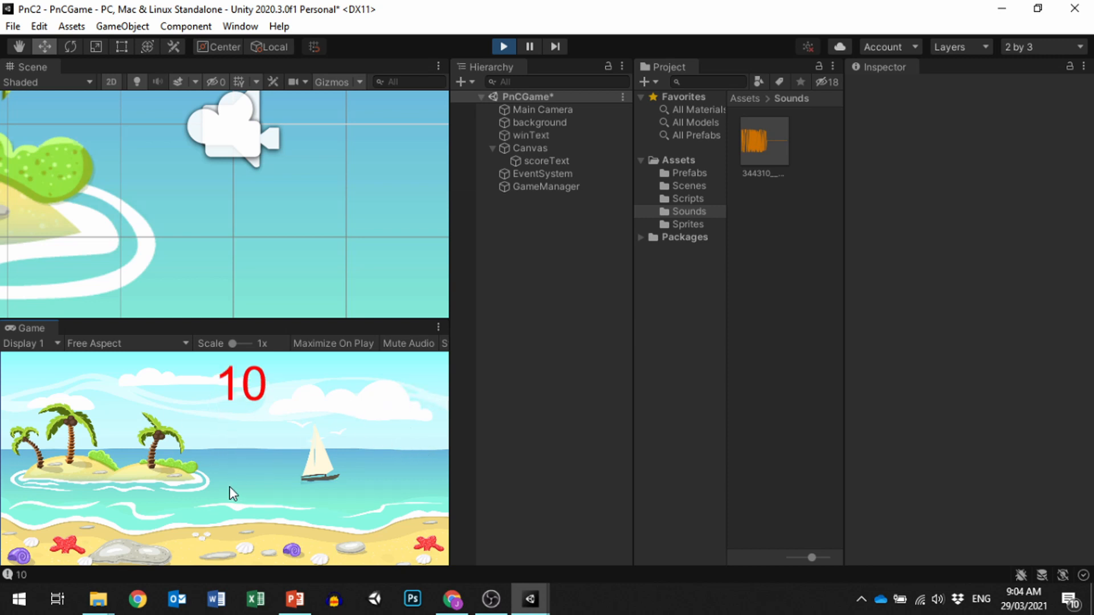
{"action": "left_click", "coordinate": [503, 47]}
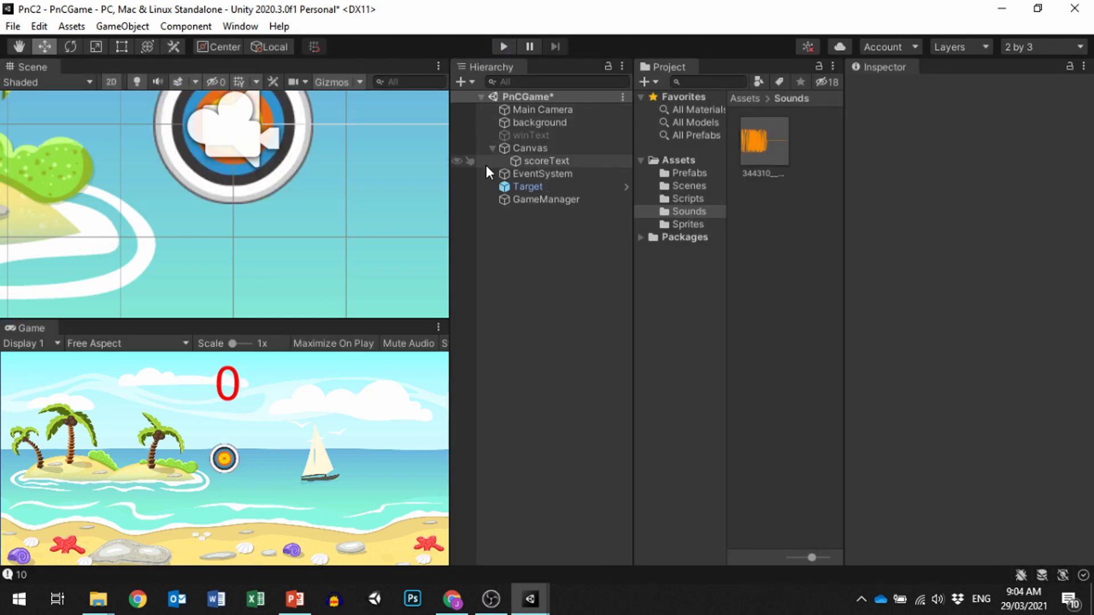